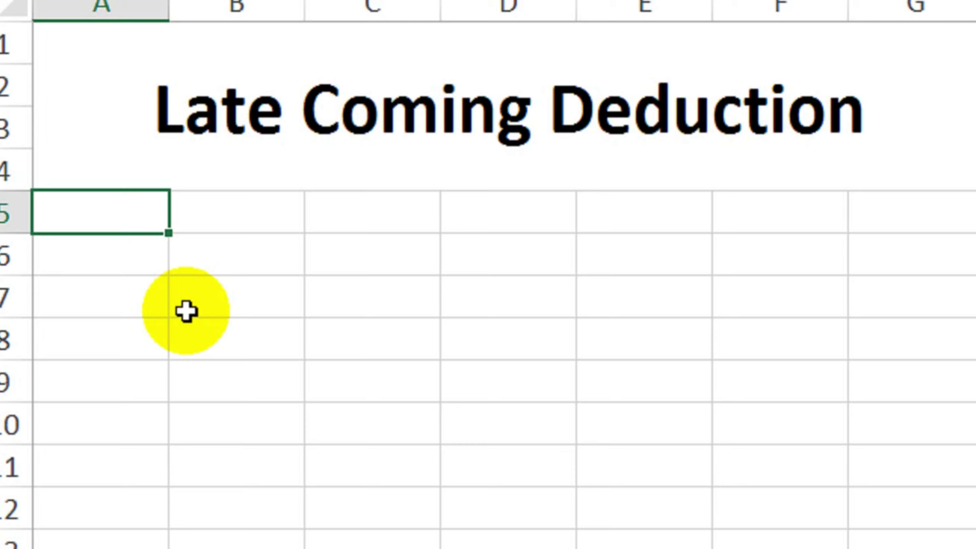
Enter the label "Maximum Limit Time" in A5 and fit column A's width to the text
{"action": "type", "text": "Maxim"}
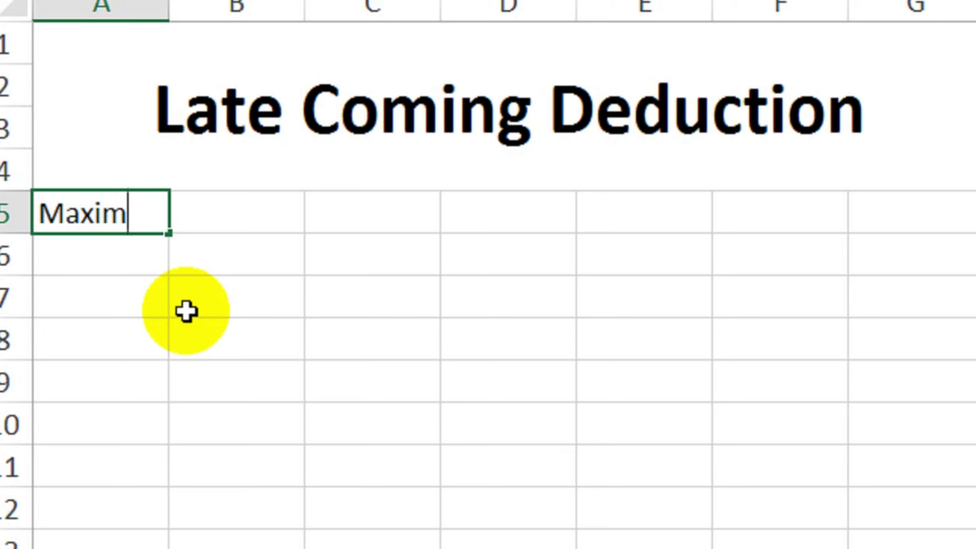
{"action": "type", "text": "um L"}
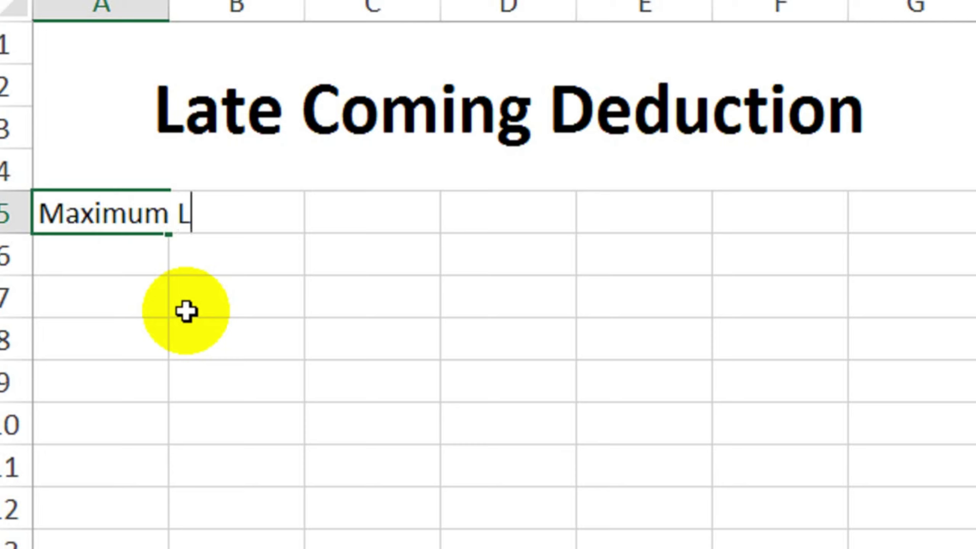
{"action": "type", "text": "imit Time"}
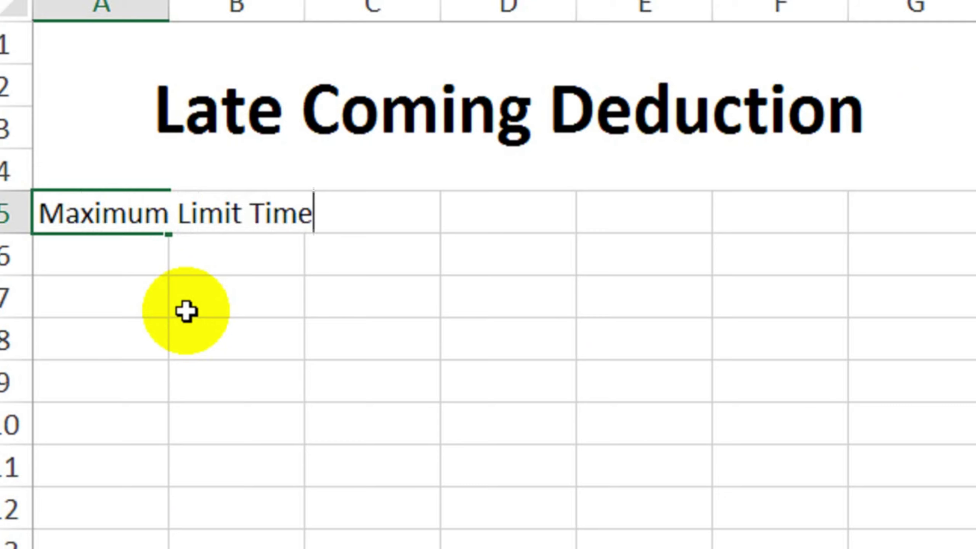
{"action": "key", "text": "Tab"}
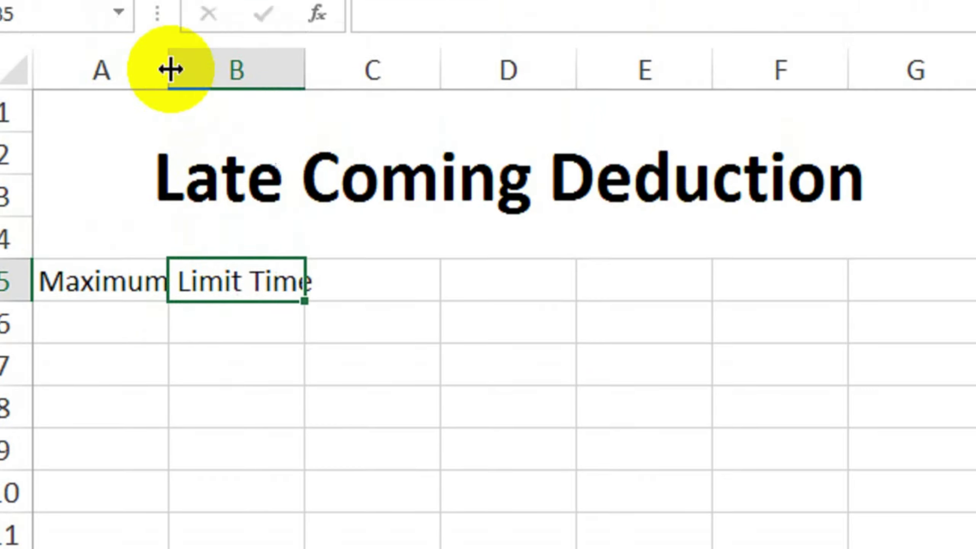
{"action": "double_click", "coordinate": [169, 69]}
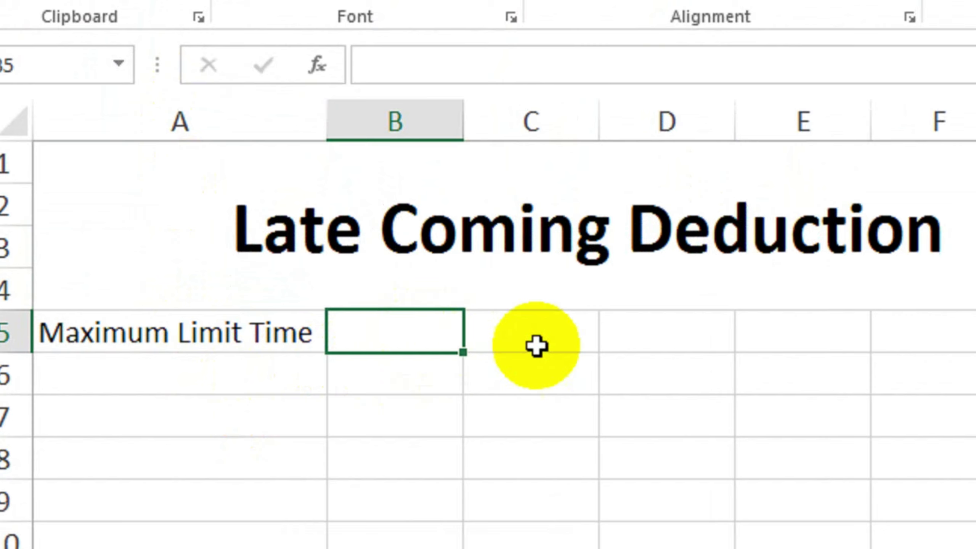
Enter the label "Penalty / Deduction" in C5 and fit column C's width to the text
{"action": "left_click", "coordinate": [553, 336]}
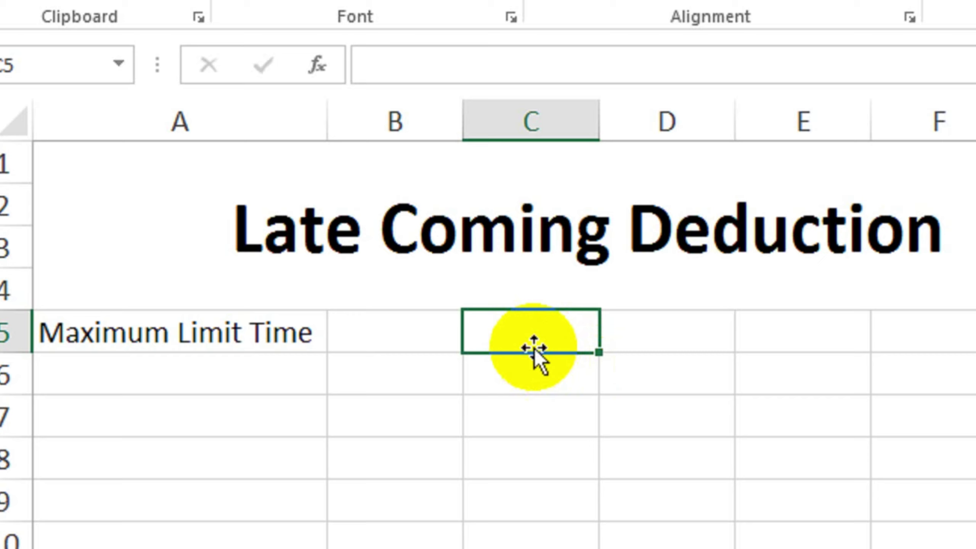
{"action": "double_click", "coordinate": [533, 348]}
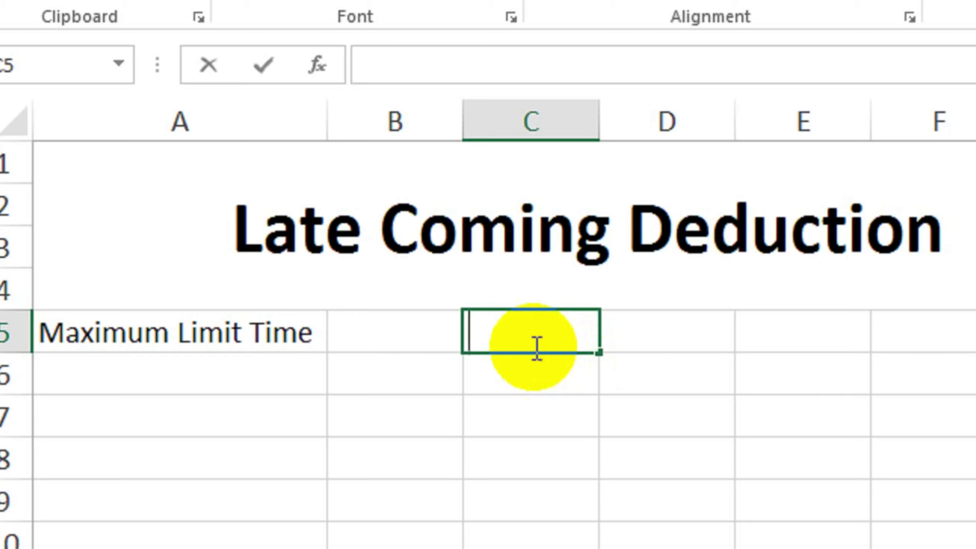
{"action": "type", "text": "Penalty"}
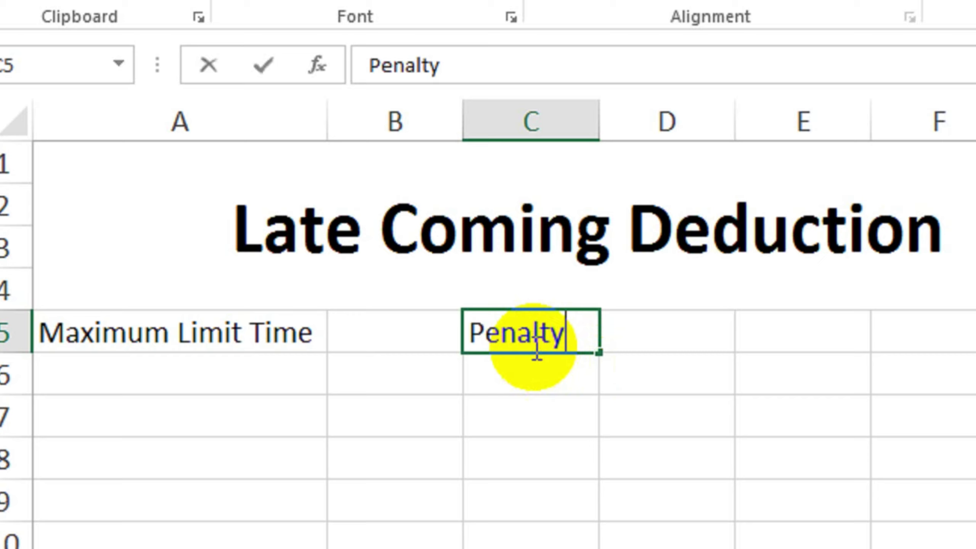
{"action": "type", "text": " ?"}
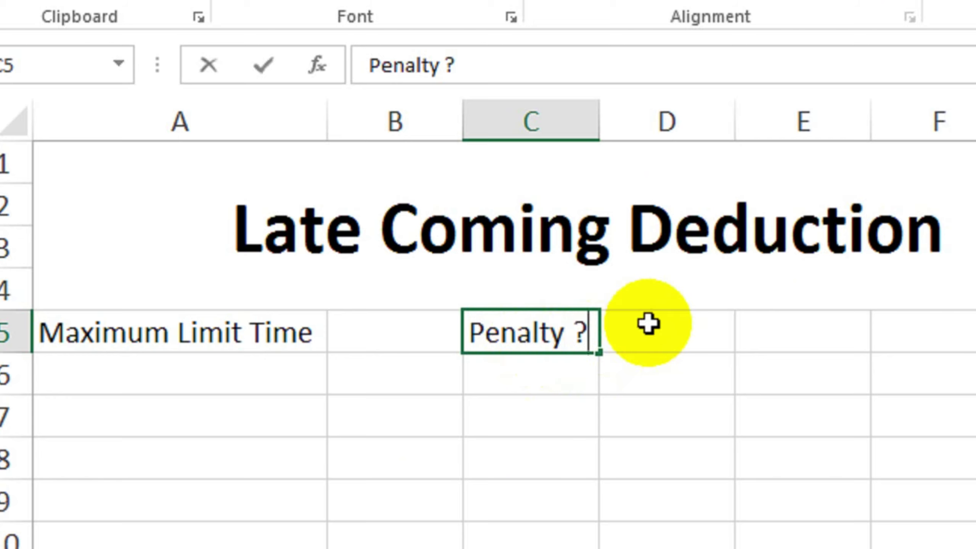
{"action": "key", "text": "BackSpace"}
{"action": "type", "text": "/ Deduction"}
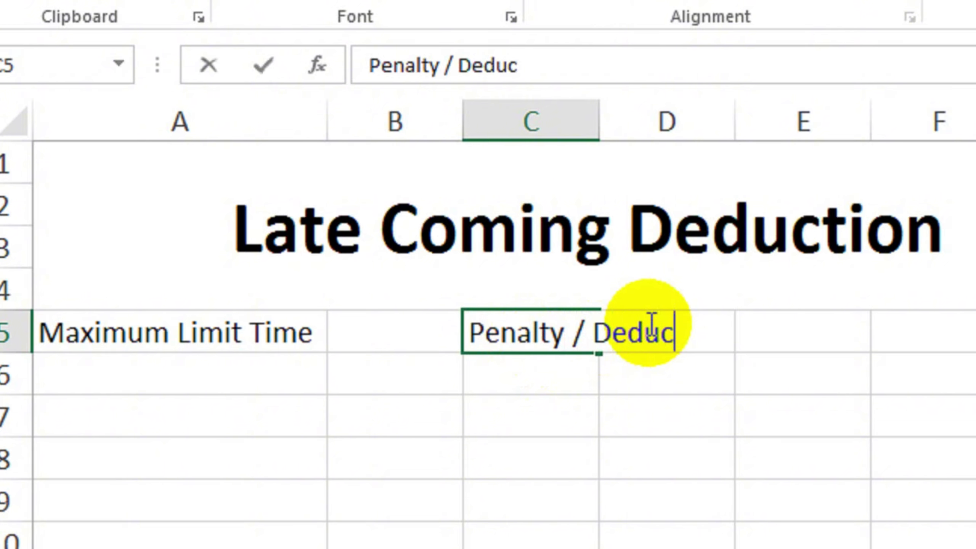
{"action": "left_click", "coordinate": [649, 322]}
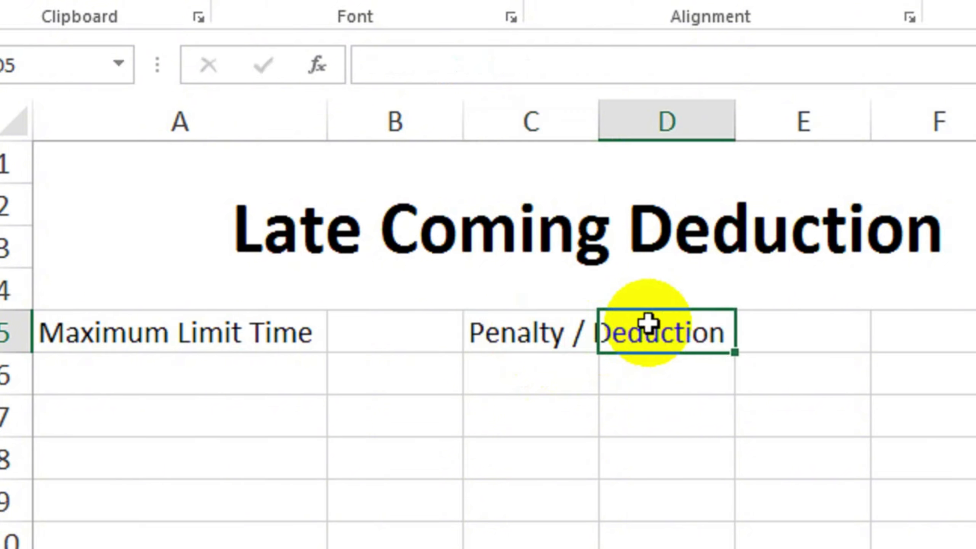
{"action": "double_click", "coordinate": [598, 122]}
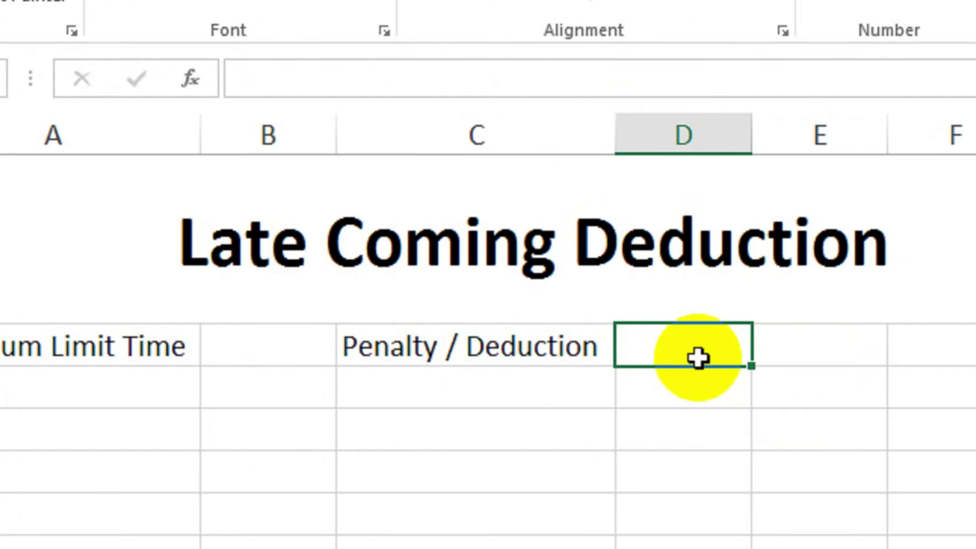
Enter the label "Time / Reached" in E5 and fit column E's width to the text
{"action": "left_click", "coordinate": [853, 351]}
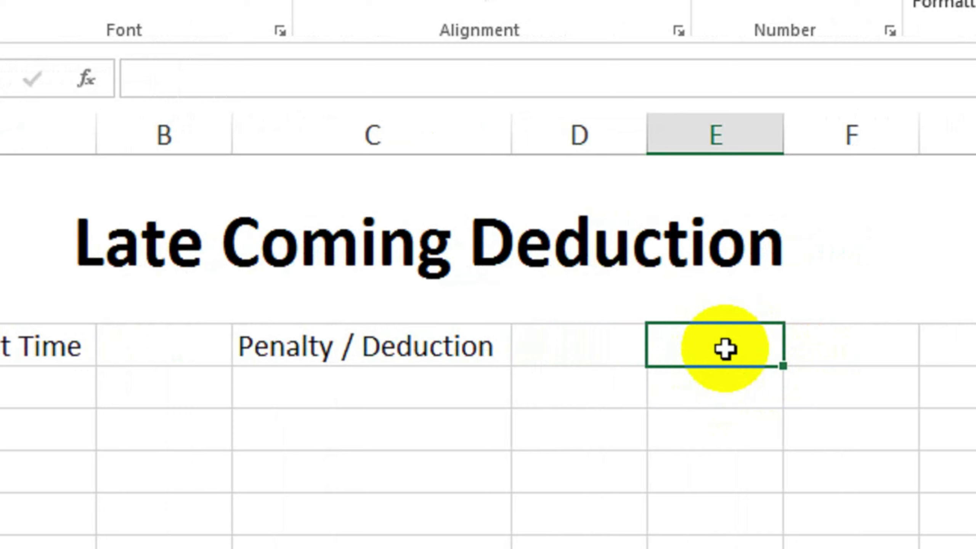
{"action": "type", "text": "Tim"}
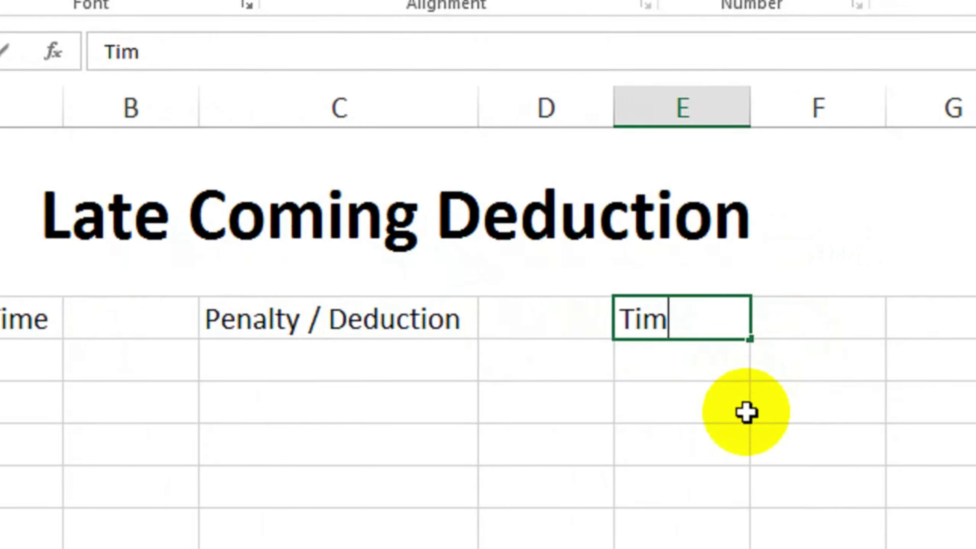
{"action": "type", "text": "e / "}
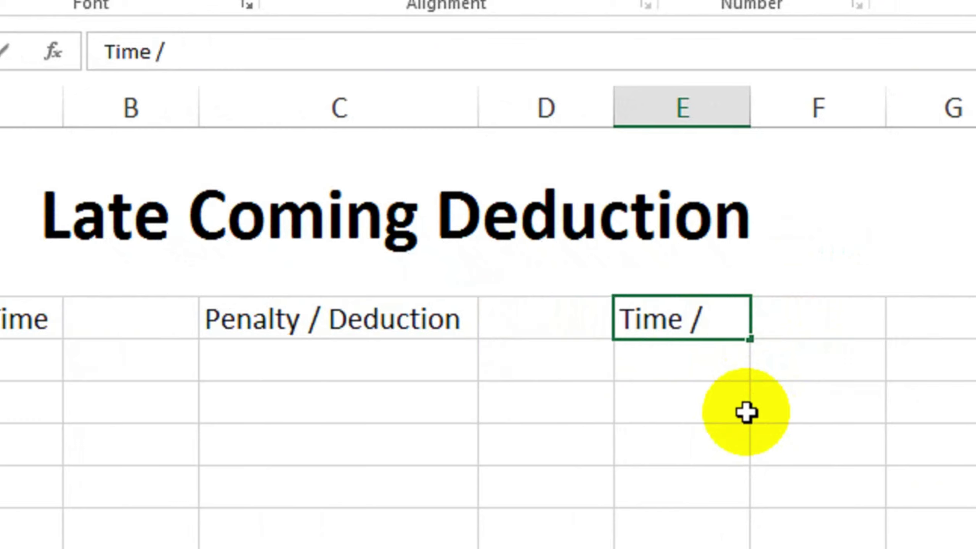
{"action": "type", "text": "Reached"}
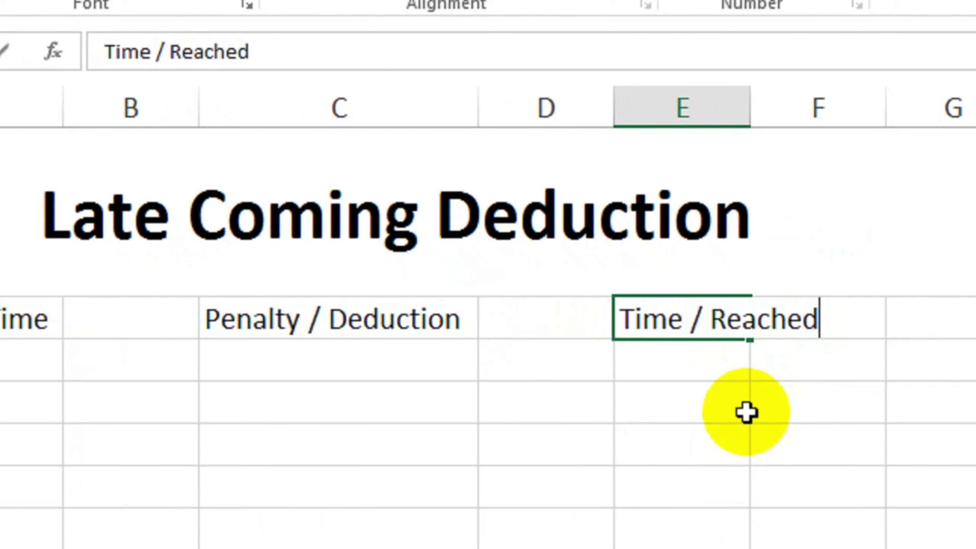
{"action": "key", "text": "Return"}
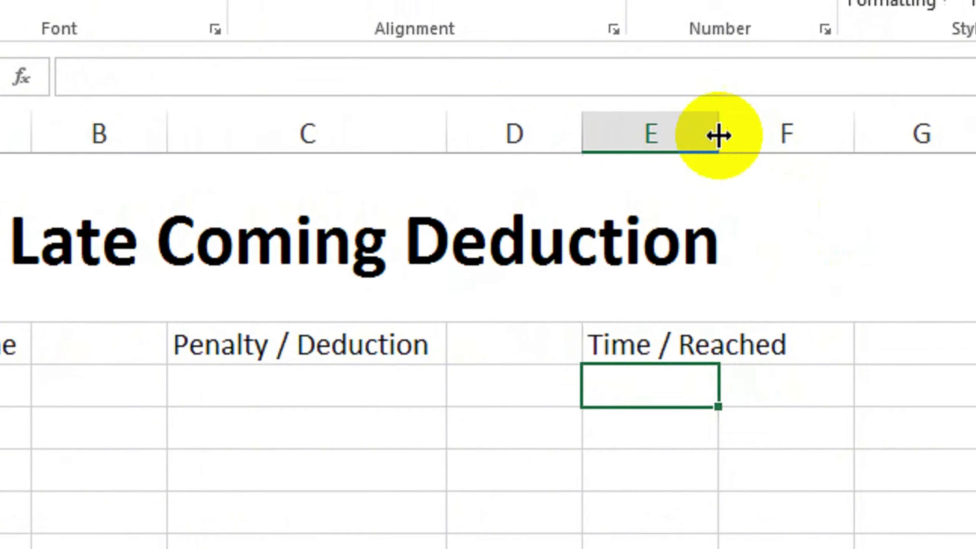
{"action": "double_click", "coordinate": [750, 108]}
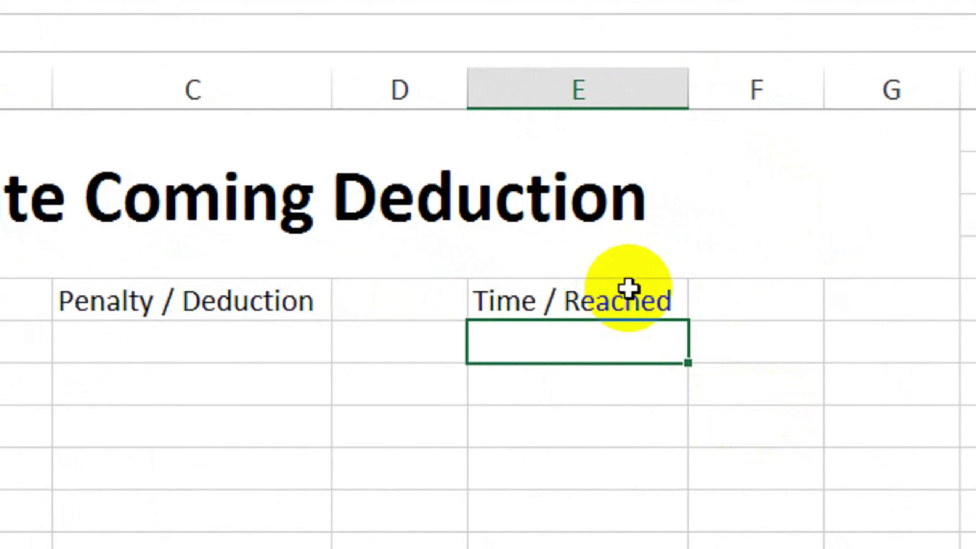
Format the three labels in A5, C5 and E5 as bold white text on a near-black fill
{"action": "left_click", "coordinate": [115, 305]}
{"action": "left_click", "coordinate": [294, 303], "text": "ctrl"}
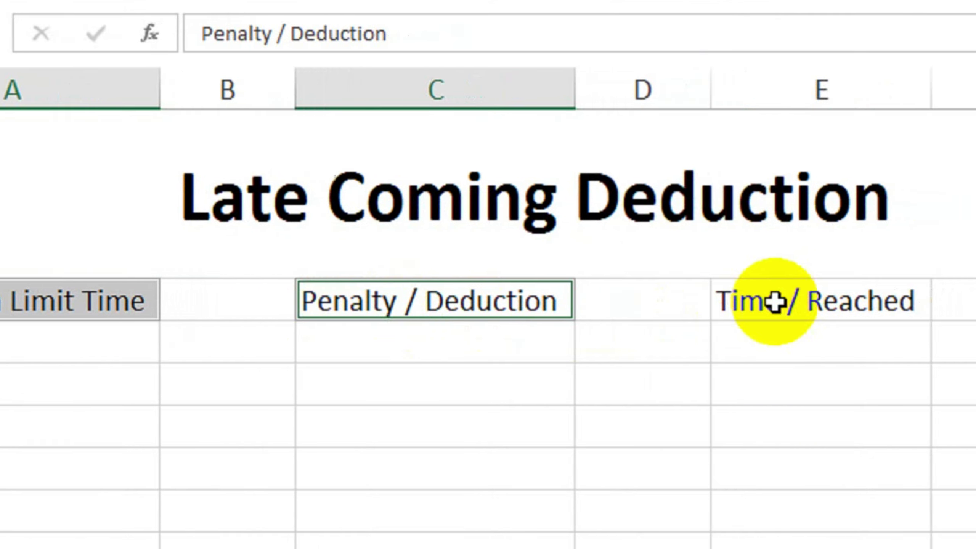
{"action": "left_click", "coordinate": [774, 302], "text": "ctrl"}
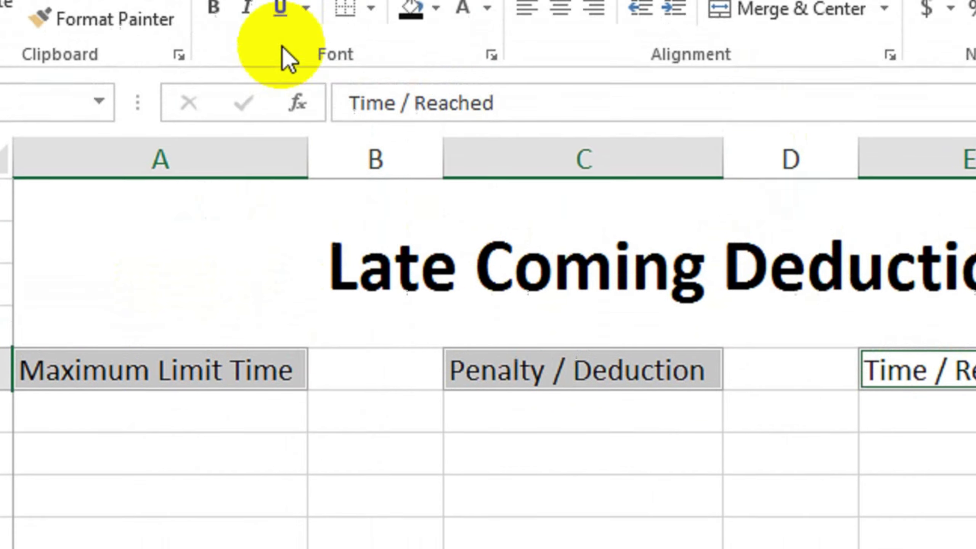
{"action": "left_click", "coordinate": [228, 103]}
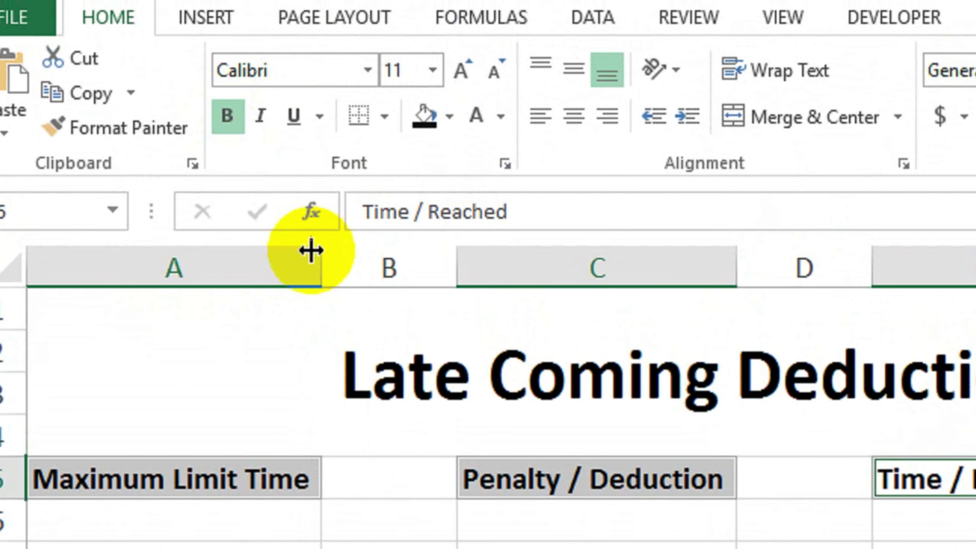
{"action": "left_click", "coordinate": [449, 115]}
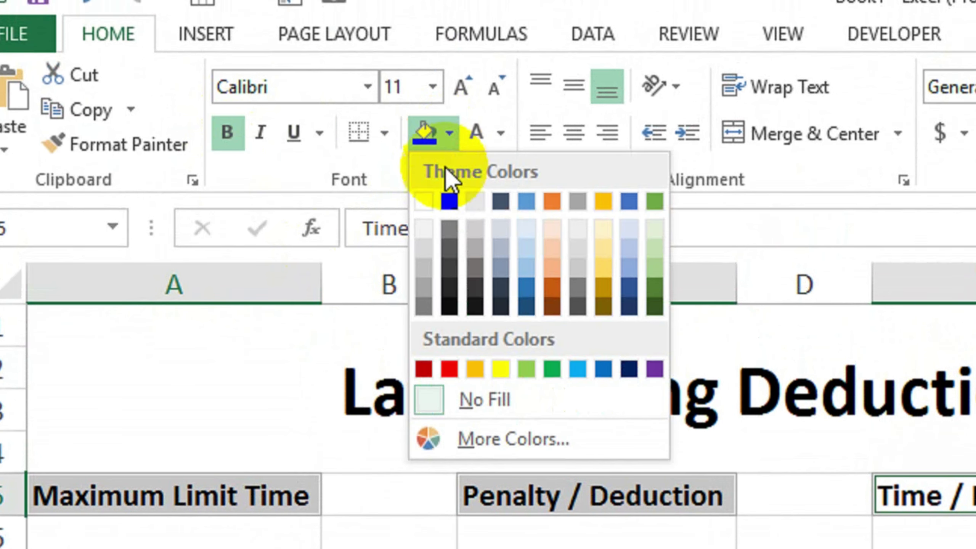
{"action": "left_click", "coordinate": [475, 299]}
{"action": "left_click", "coordinate": [479, 141]}
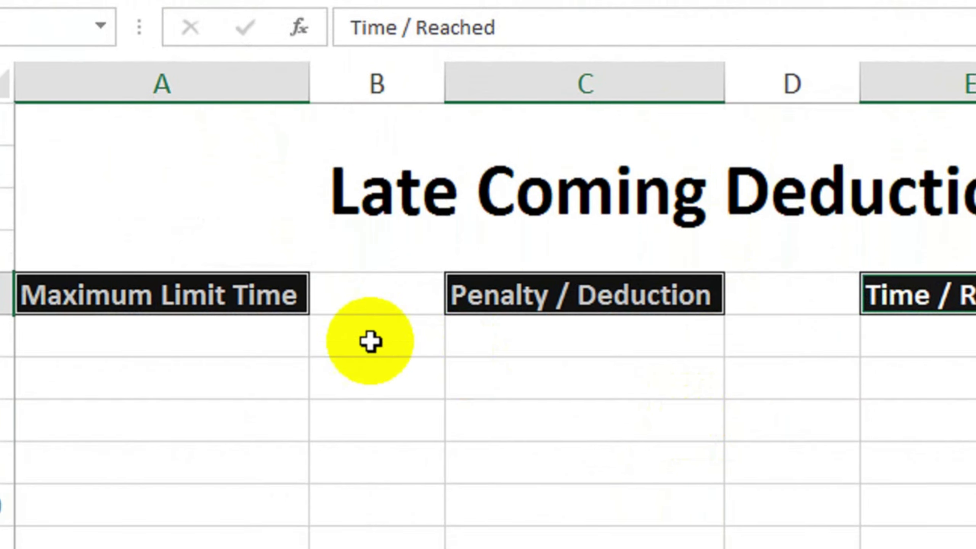
Fill the empty value cells B5, D5 and F5 with a light blue-gray theme color
{"action": "left_click", "coordinate": [422, 361]}
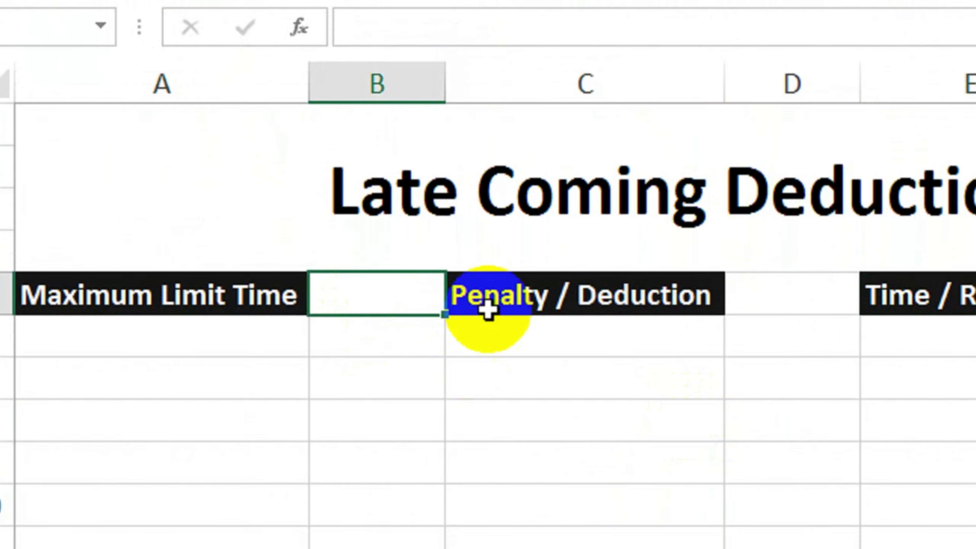
{"action": "left_click", "coordinate": [785, 293], "text": "ctrl"}
{"action": "left_click", "coordinate": [924, 297], "text": "ctrl"}
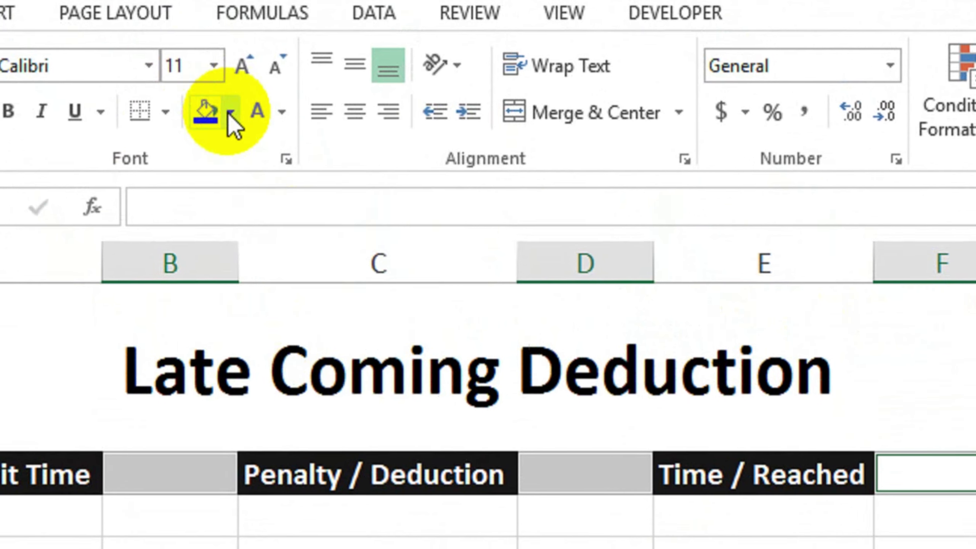
{"action": "left_click", "coordinate": [198, 45]}
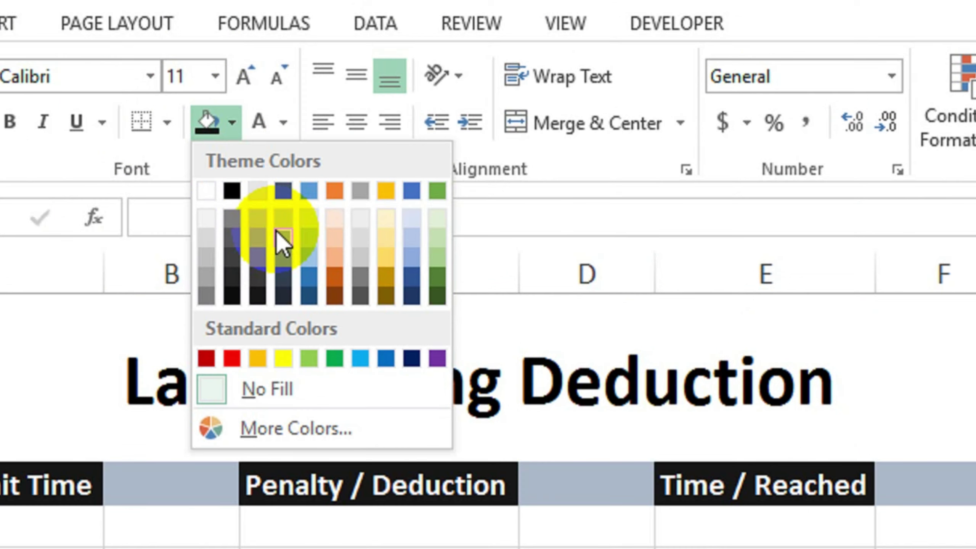
{"action": "left_click", "coordinate": [280, 236]}
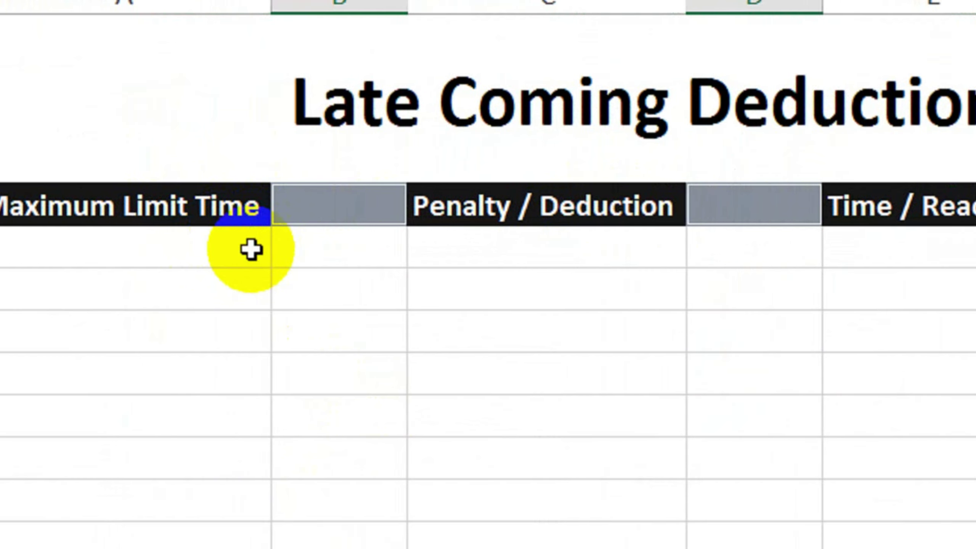
Enter 0:10 as the maximum limit time in B5
{"action": "left_click", "coordinate": [353, 216]}
{"action": "left_click", "coordinate": [356, 280]}
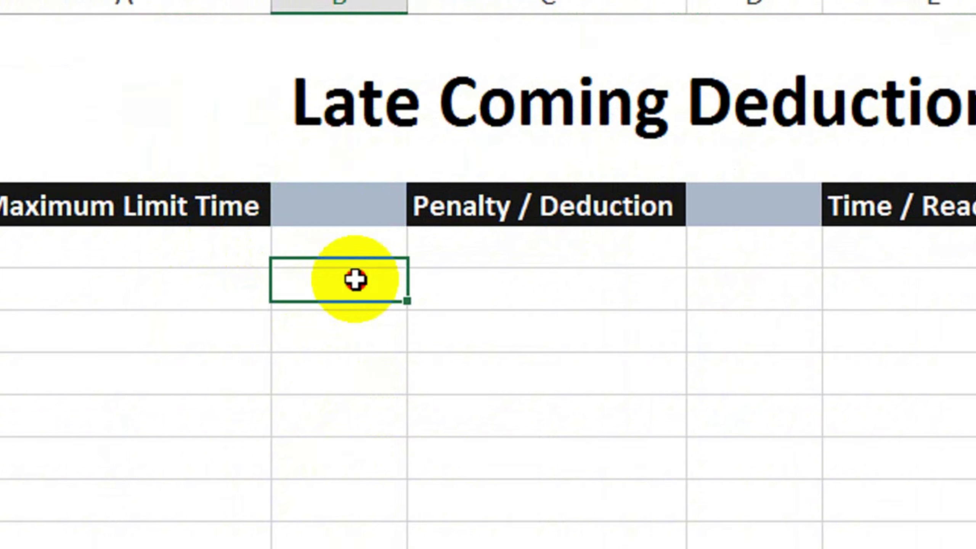
{"action": "left_click", "coordinate": [356, 211]}
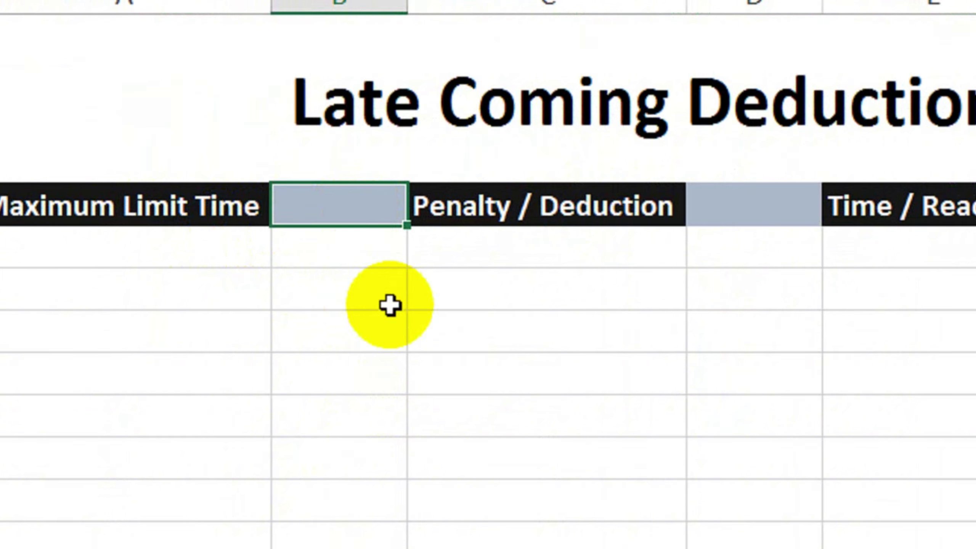
{"action": "type", "text": "0:"}
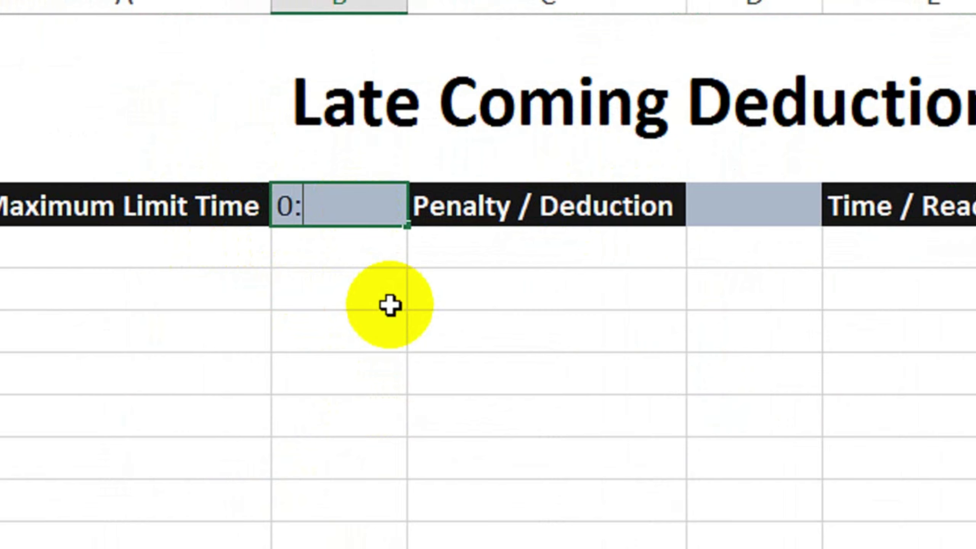
{"action": "type", "text": "10"}
{"action": "key", "text": "Return"}
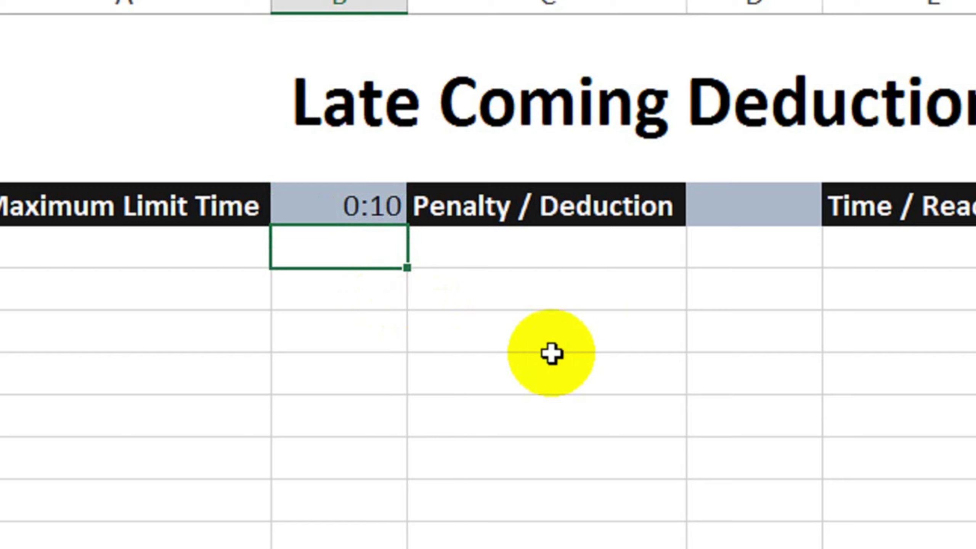
Enter 300 as the penalty in D5 and 9:00 as the time reached in F5
{"action": "left_click", "coordinate": [754, 207]}
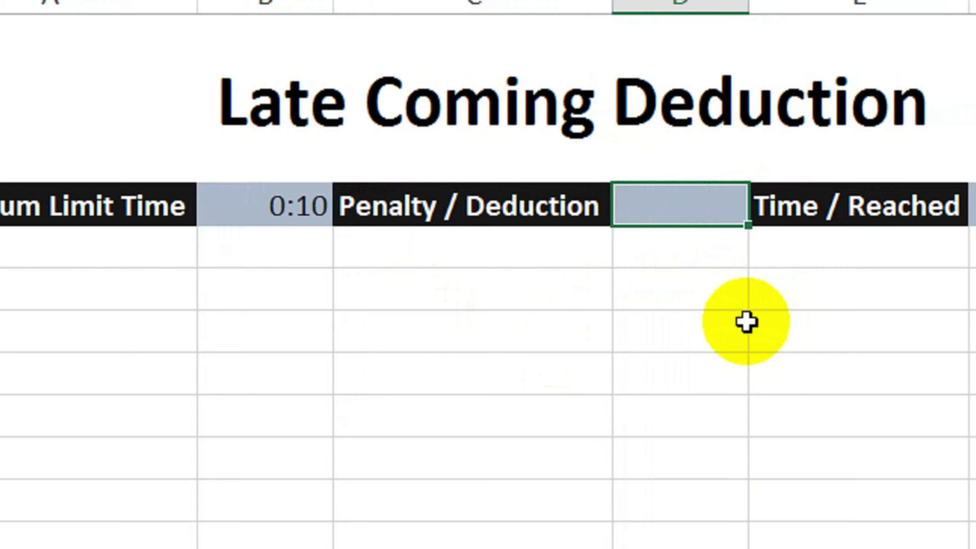
{"action": "type", "text": "300"}
{"action": "key", "text": "Return"}
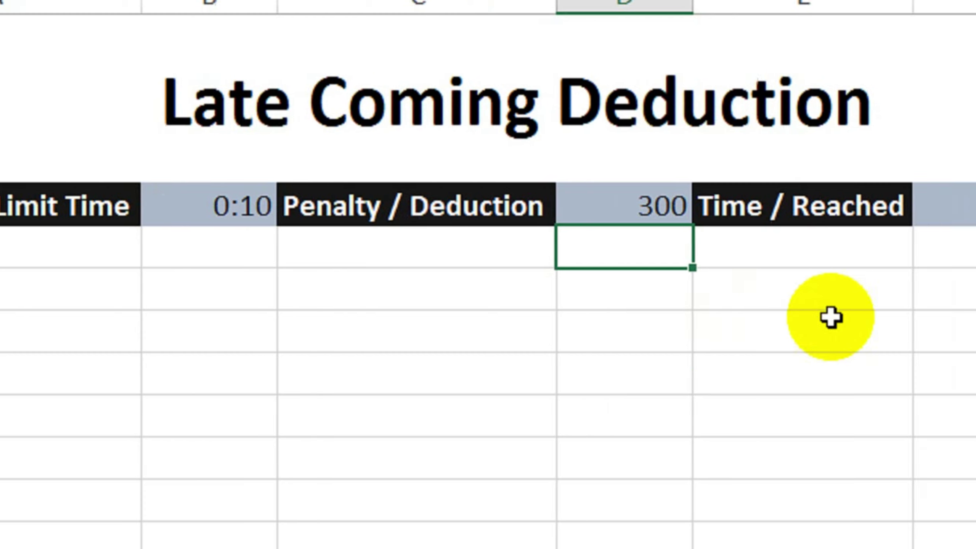
{"action": "left_click", "coordinate": [762, 219]}
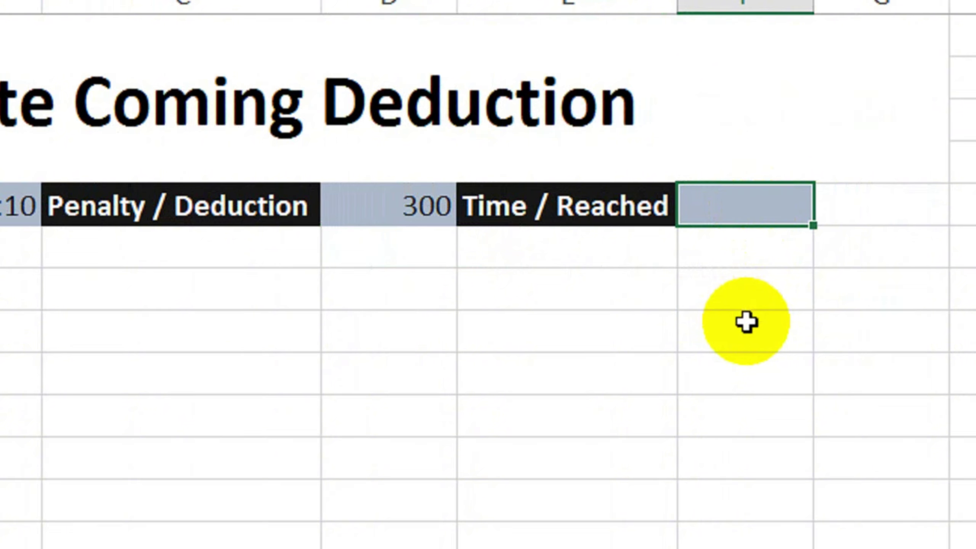
{"action": "type", "text": "9:00"}
{"action": "key", "text": "Return"}
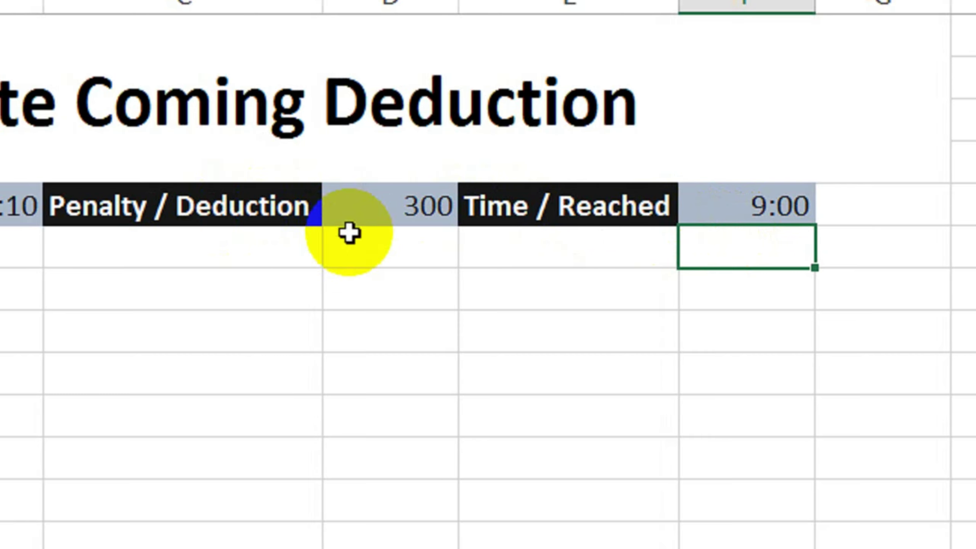
Enter the column headers Time in A6 and Late in B6
{"action": "left_click", "coordinate": [203, 259]}
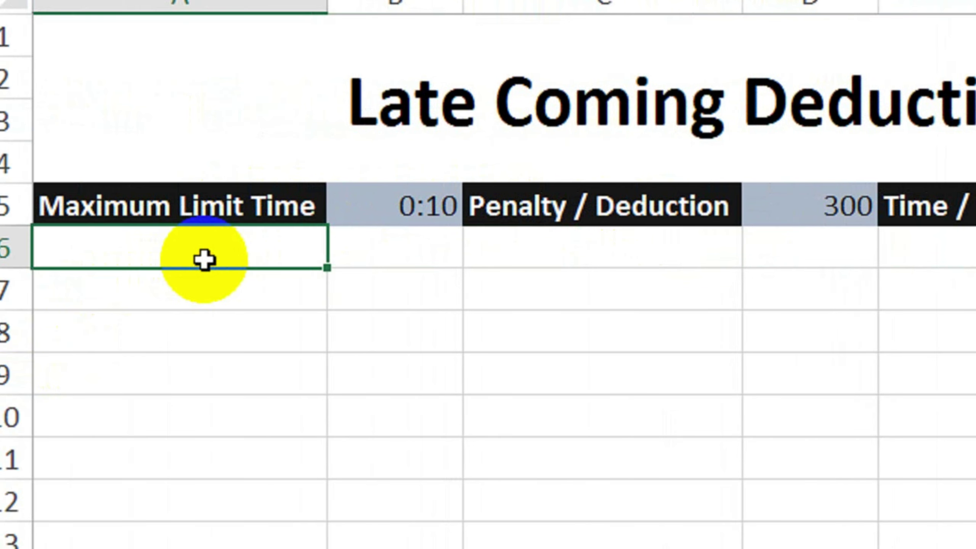
{"action": "type", "text": "Time"}
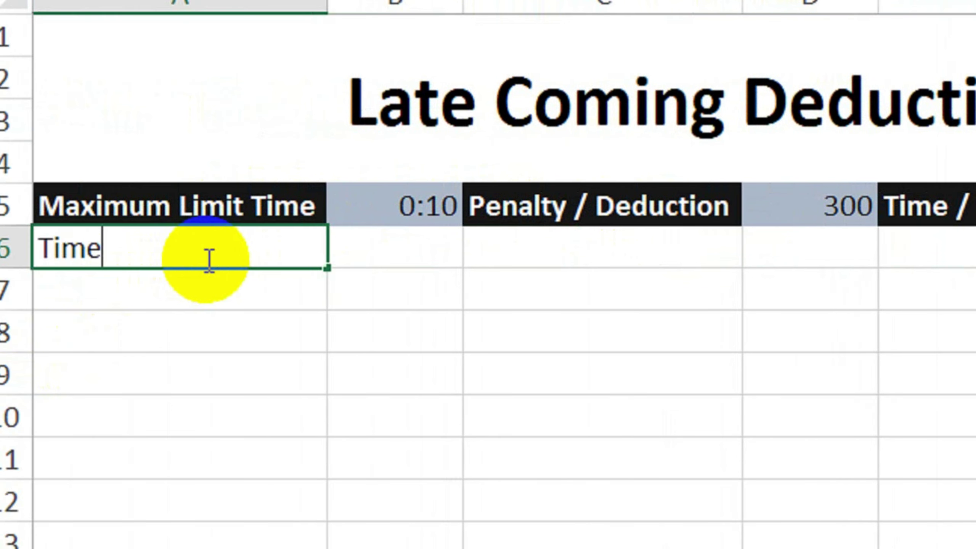
{"action": "key", "text": "Tab"}
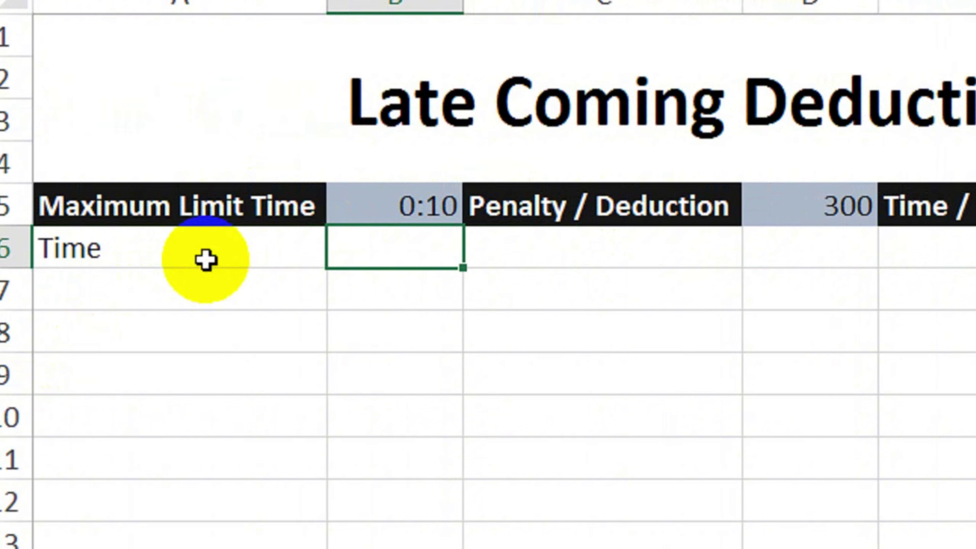
{"action": "type", "text": "Late"}
{"action": "key", "text": "Tab"}
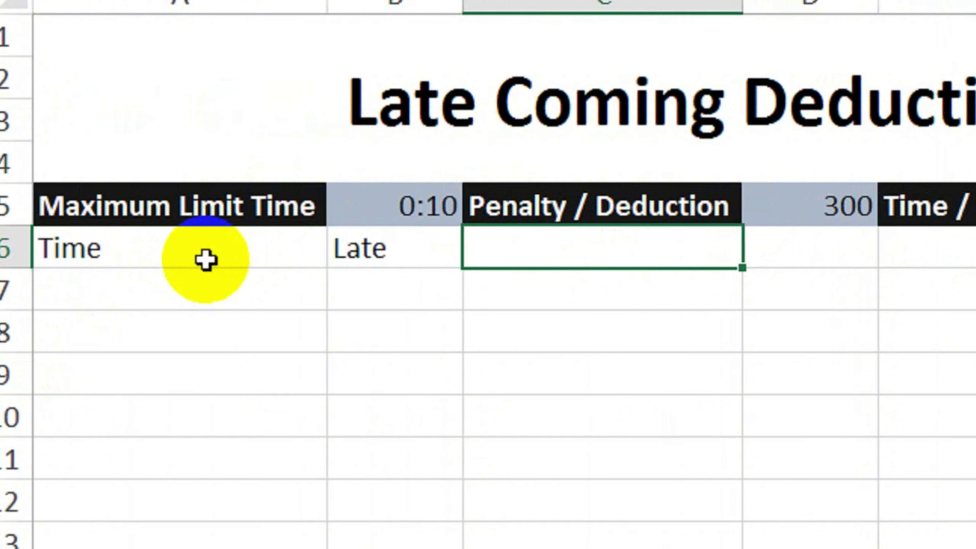
Format the Time and Late headers in A6:B6 as bold text on a gold fill
{"action": "left_click", "coordinate": [212, 250]}
{"action": "double_click", "coordinate": [326, 255]}
{"action": "left_click", "coordinate": [375, 252]}
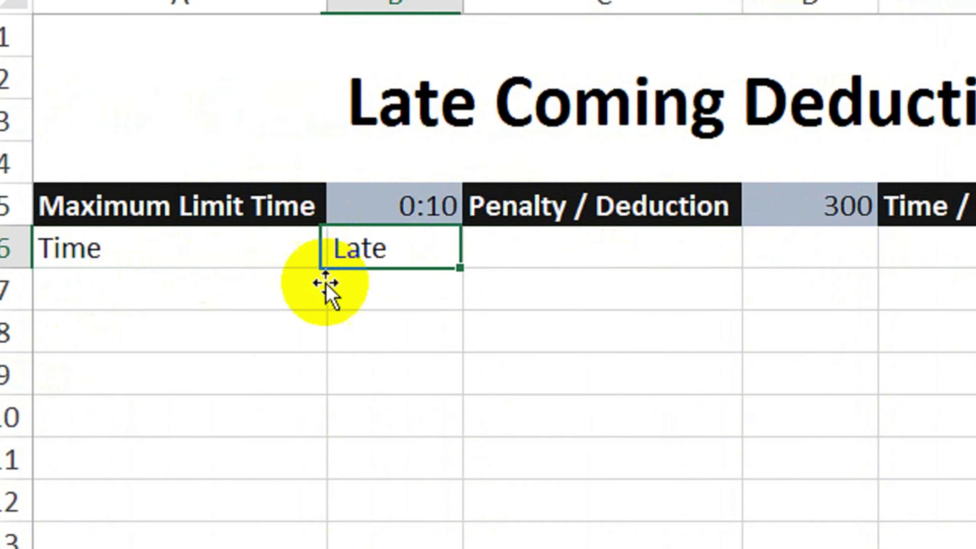
{"action": "left_click_drag", "start_coordinate": [227, 244], "coordinate": [359, 246]}
{"action": "key", "text": "ctrl+b"}
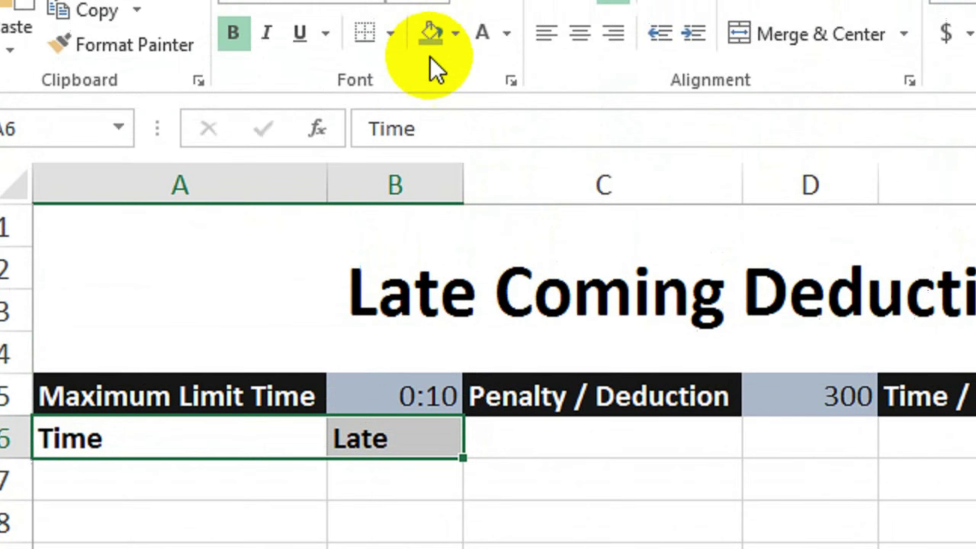
{"action": "left_click", "coordinate": [455, 103]}
{"action": "left_click", "coordinate": [482, 322]}
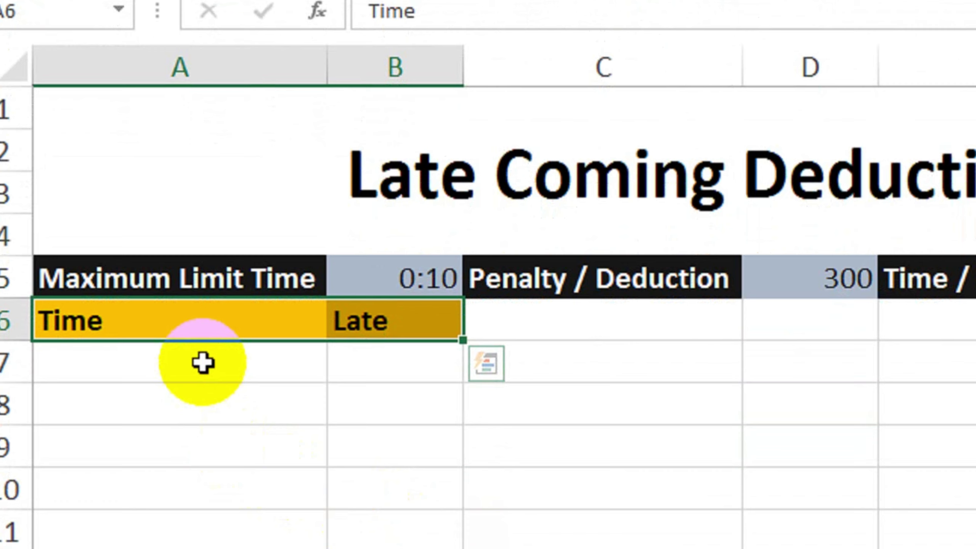
Enter the arrival times 9:01, 9:12 and 9:22 in A7 through A9
{"action": "left_click", "coordinate": [202, 362]}
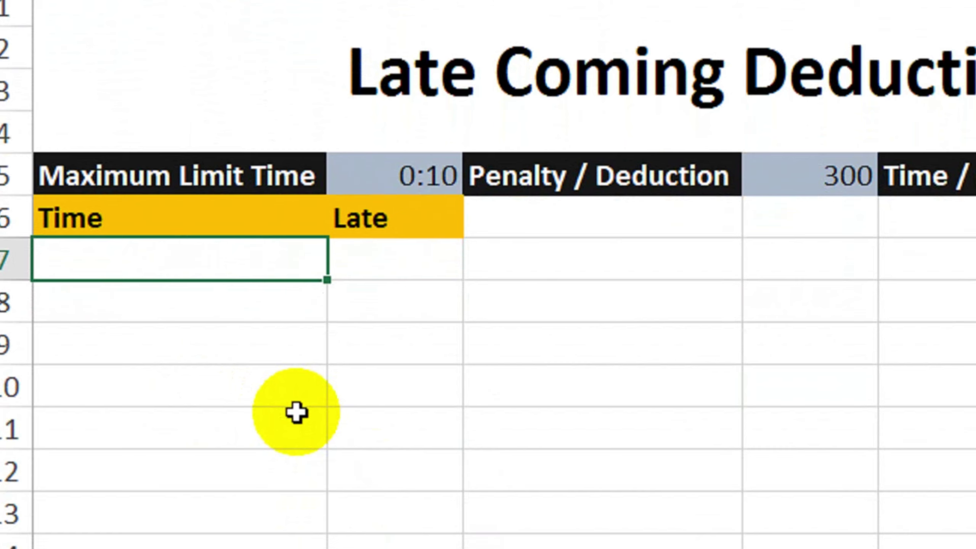
{"action": "type", "text": "9:0"}
{"action": "type", "text": "1"}
{"action": "key", "text": "Return"}
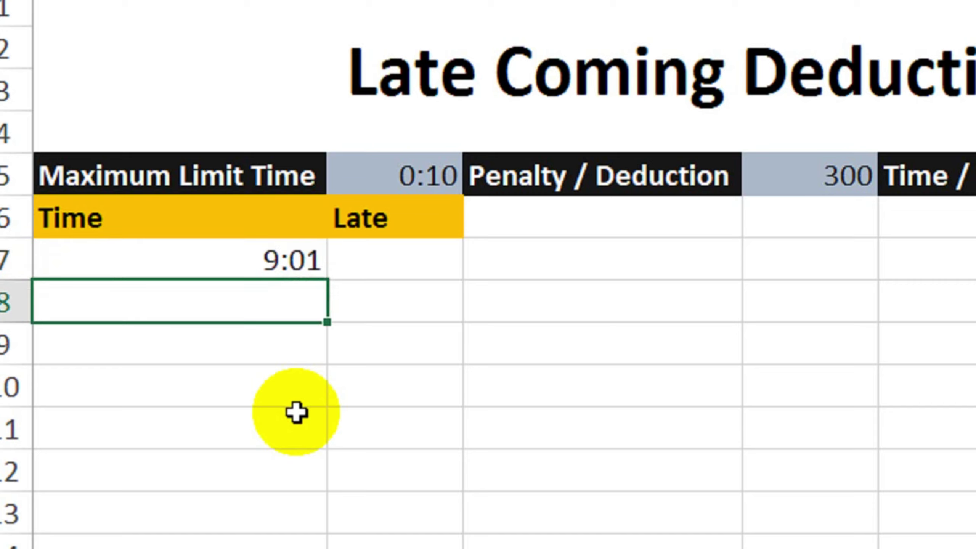
{"action": "type", "text": "9:12"}
{"action": "key", "text": "Return"}
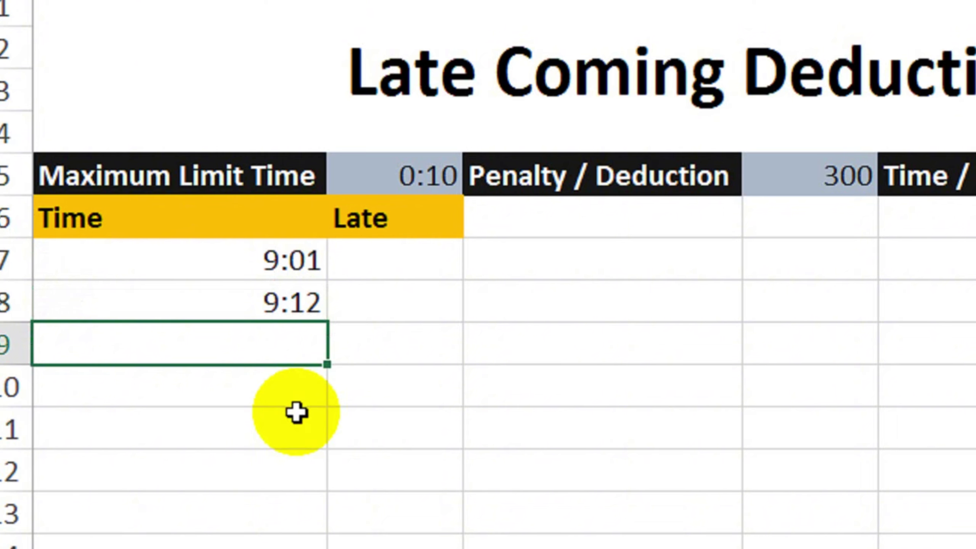
{"action": "type", "text": "9:22"}
{"action": "key", "text": "Return"}
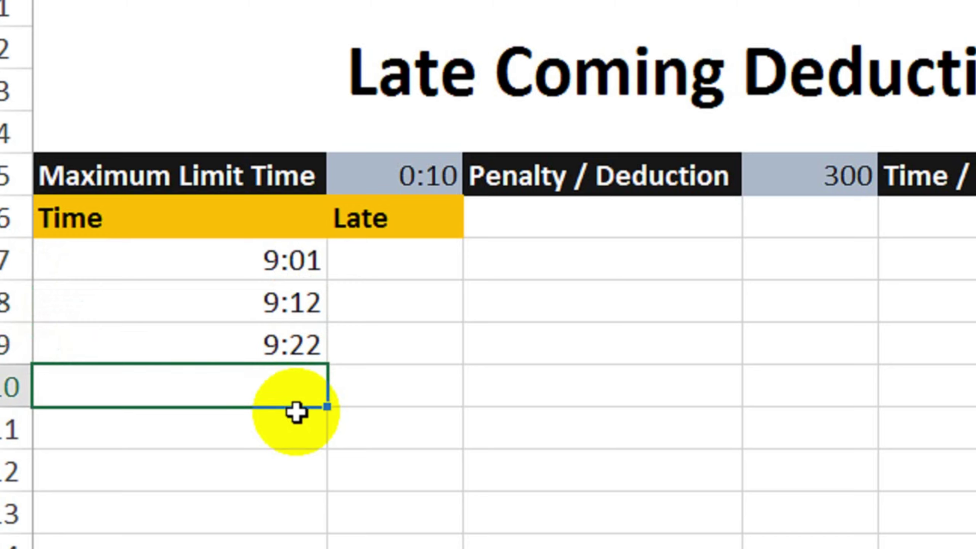
Continue the Time column with 9:05, 9:50, 9:03 and 9:35 in A10 through A13
{"action": "type", "text": "9:05"}
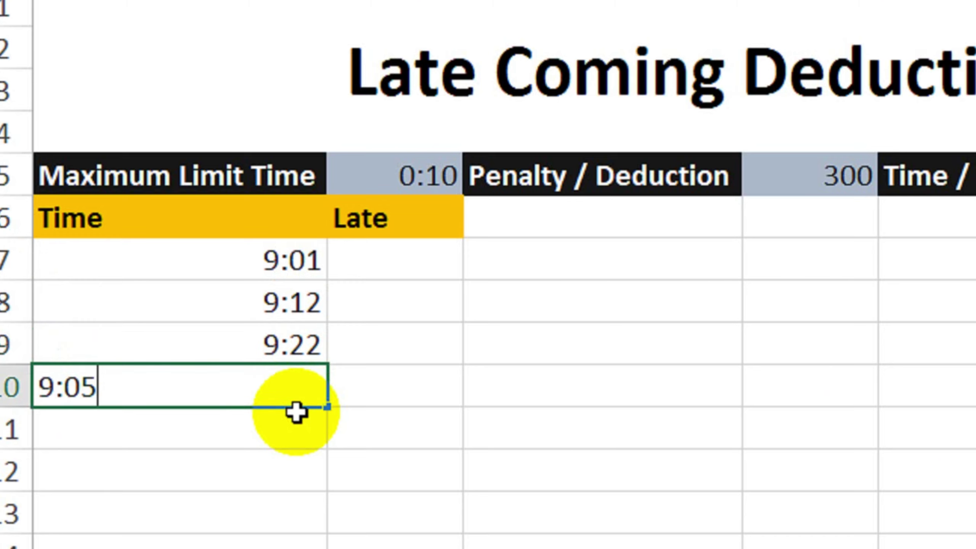
{"action": "key", "text": "Return"}
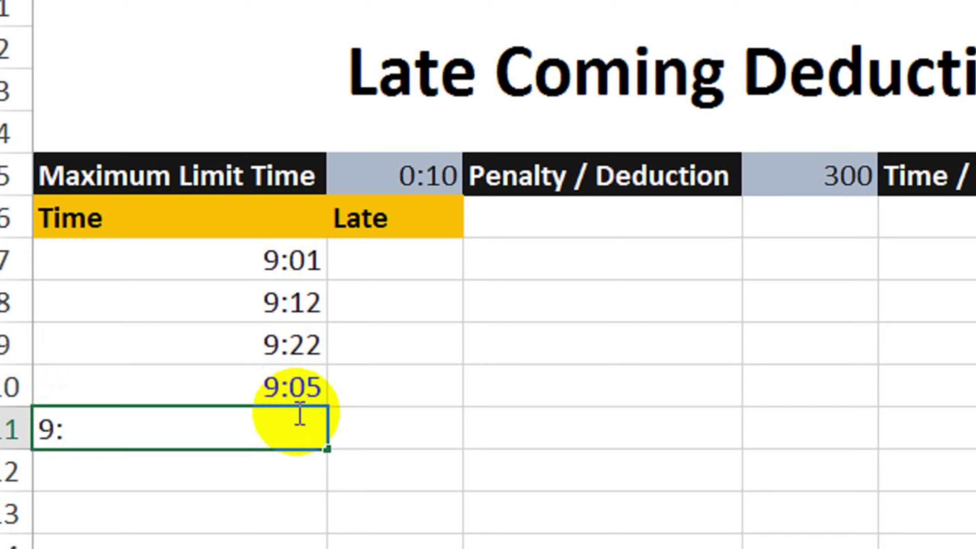
{"action": "key", "text": "Return"}
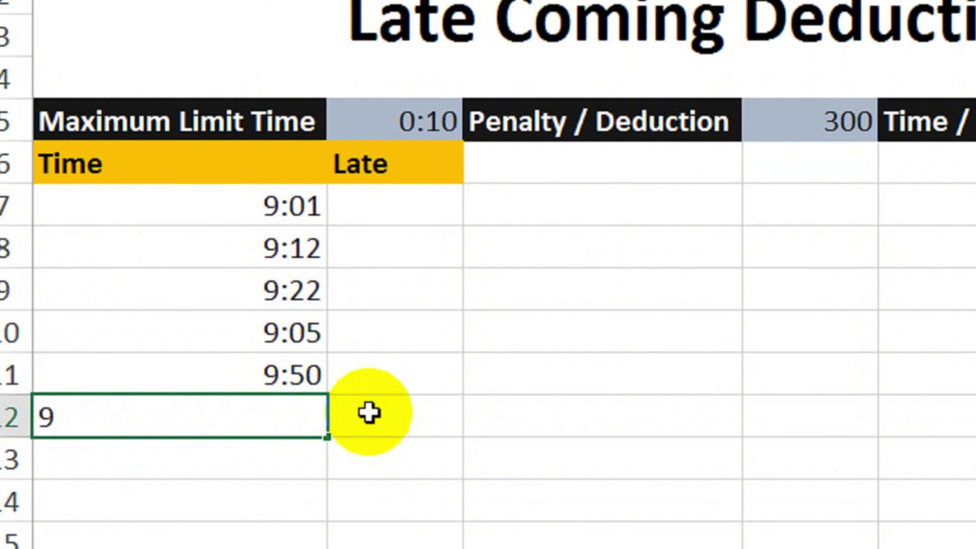
{"action": "type", "text": "3"}
{"action": "key", "text": "Return"}
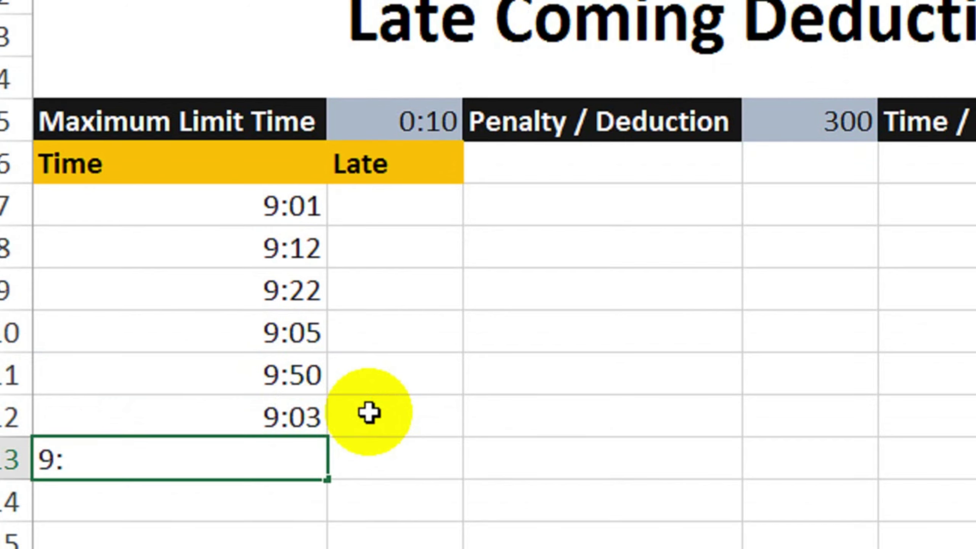
{"action": "key", "text": "Return"}
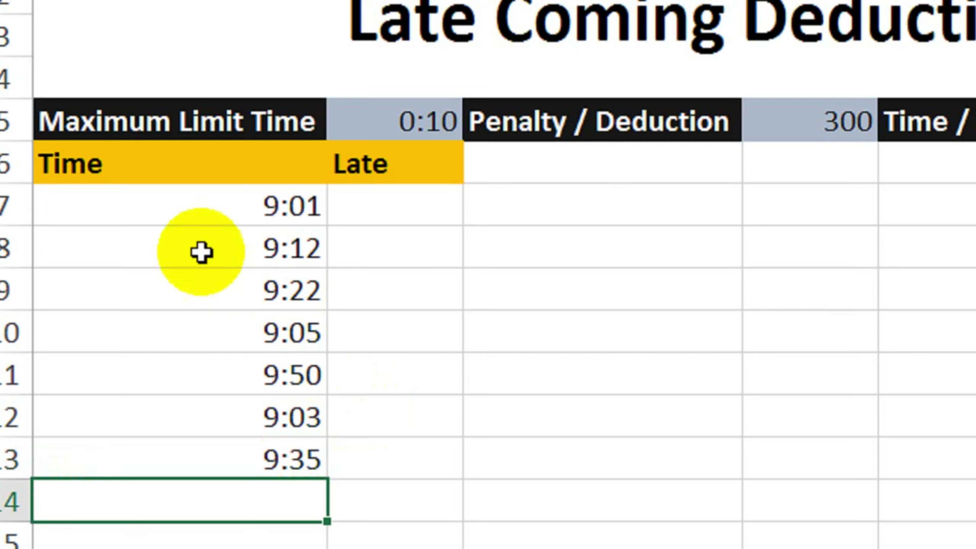
Put a thick box border around the data range A7:B13
{"action": "left_click_drag", "start_coordinate": [170, 192], "coordinate": [374, 467]}
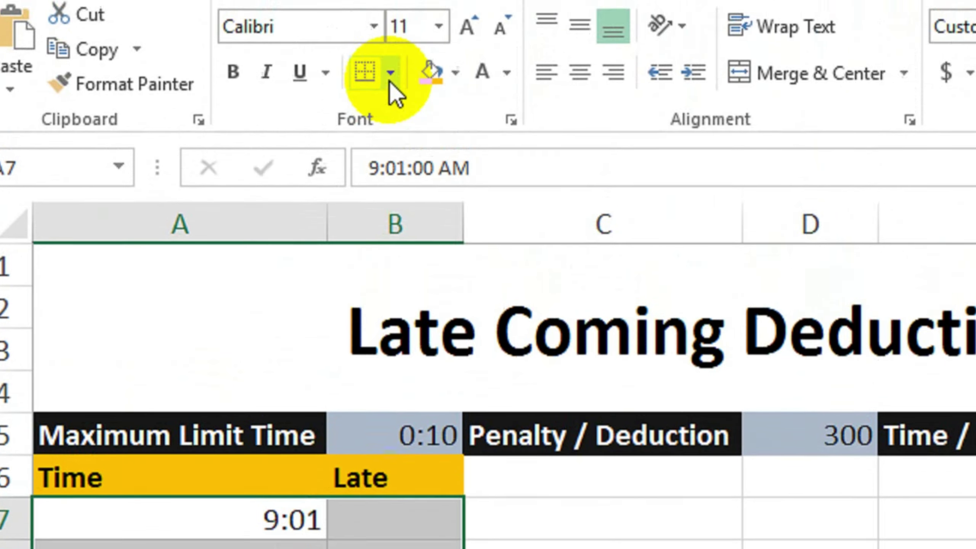
{"action": "left_click", "coordinate": [392, 84]}
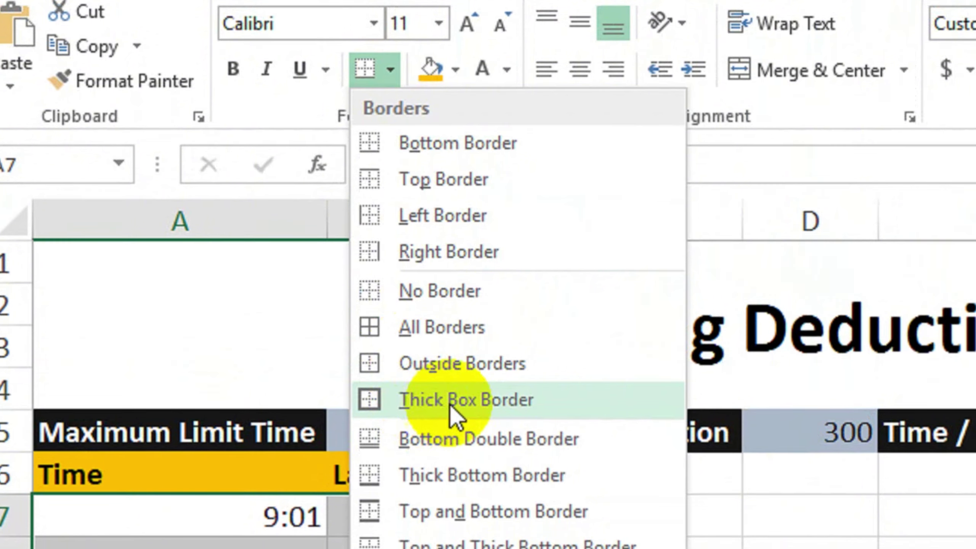
{"action": "left_click", "coordinate": [438, 424]}
{"action": "left_click", "coordinate": [352, 469]}
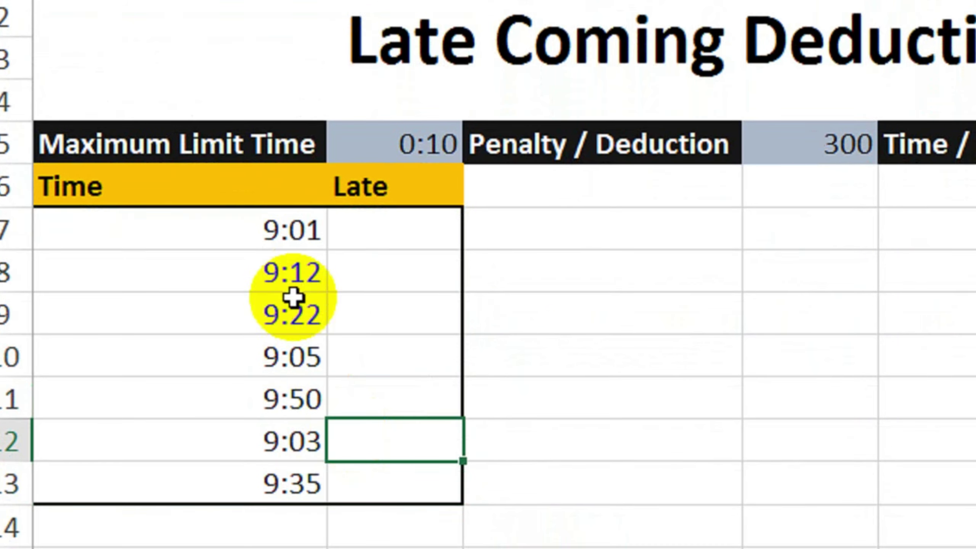
Add a right border to the times in A7:A13 to separate the Time and Late columns
{"action": "left_click_drag", "start_coordinate": [246, 245], "coordinate": [241, 397]}
{"action": "left_click", "coordinate": [240, 434]}
{"action": "left_click_drag", "start_coordinate": [240, 434], "coordinate": [240, 222]}
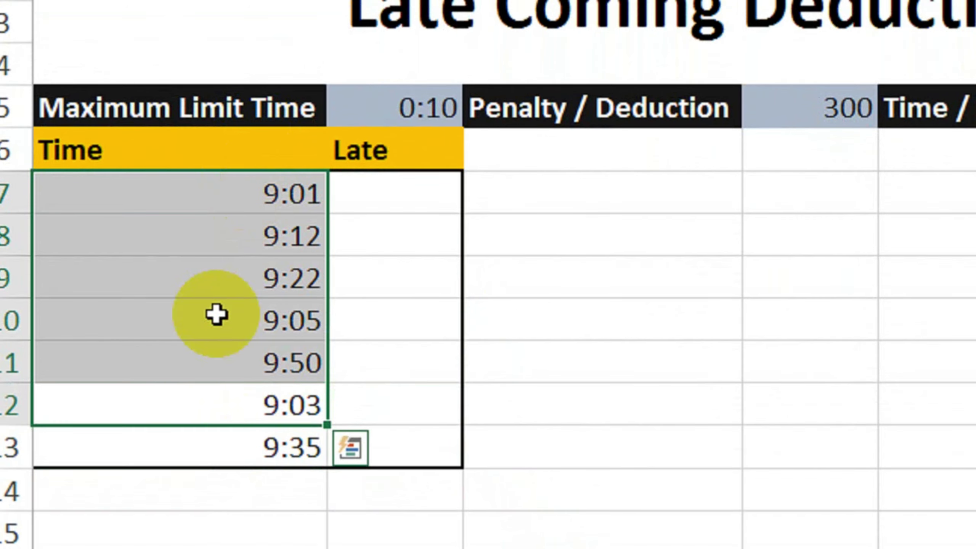
{"action": "left_click", "coordinate": [218, 446]}
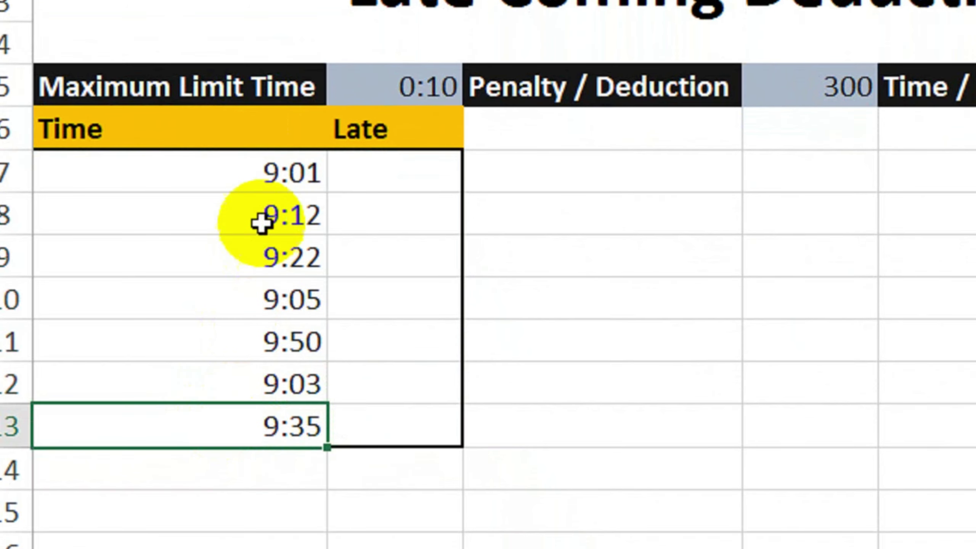
{"action": "left_click", "coordinate": [265, 188], "text": "shift"}
{"action": "left_click", "coordinate": [388, 57]}
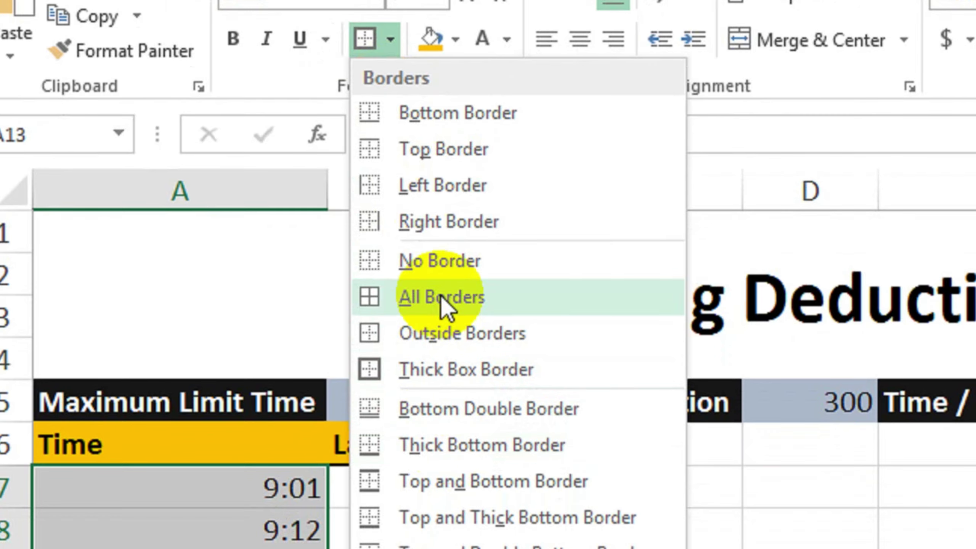
{"action": "left_click", "coordinate": [447, 282]}
{"action": "left_click", "coordinate": [566, 530]}
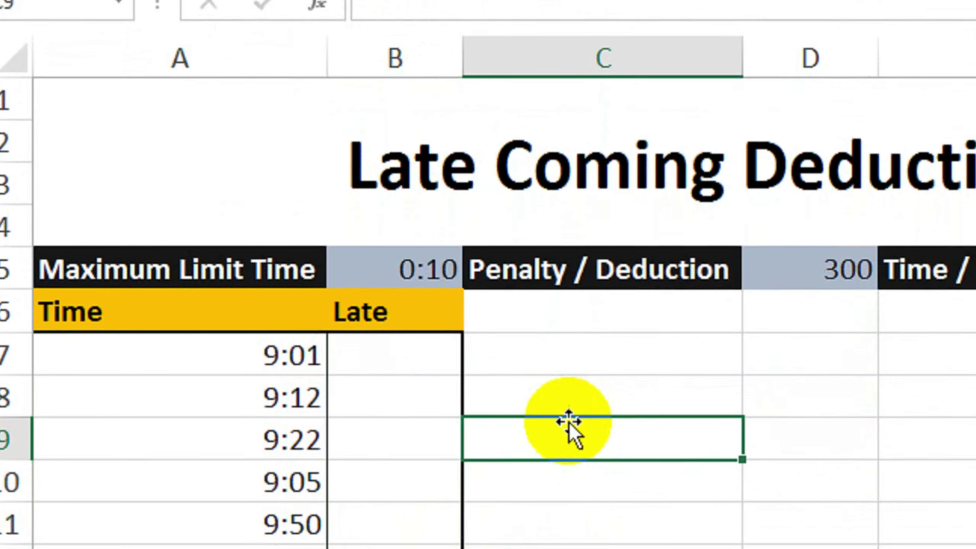
Put a thick box border around A14:B14 to form a total row under the times
{"action": "left_click", "coordinate": [269, 415]}
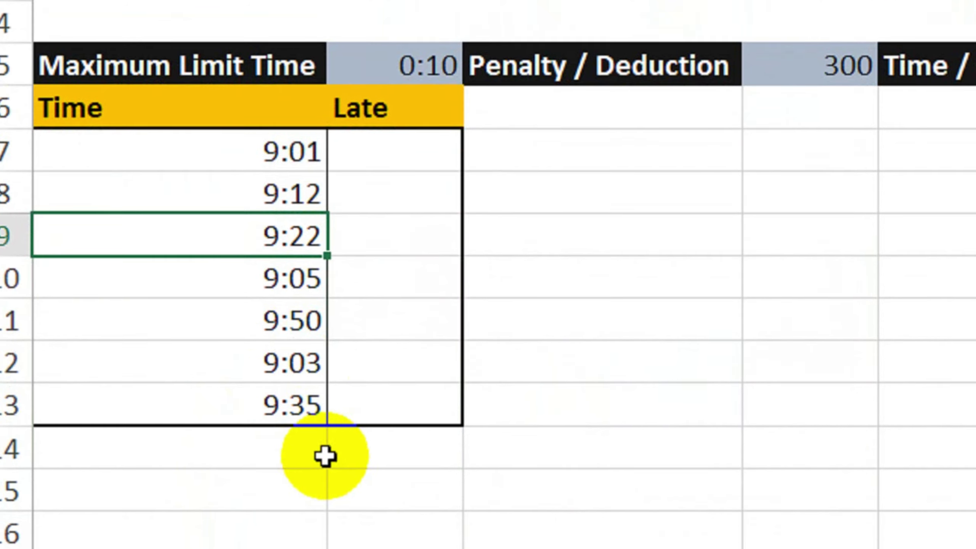
{"action": "left_click_drag", "start_coordinate": [195, 456], "coordinate": [365, 446]}
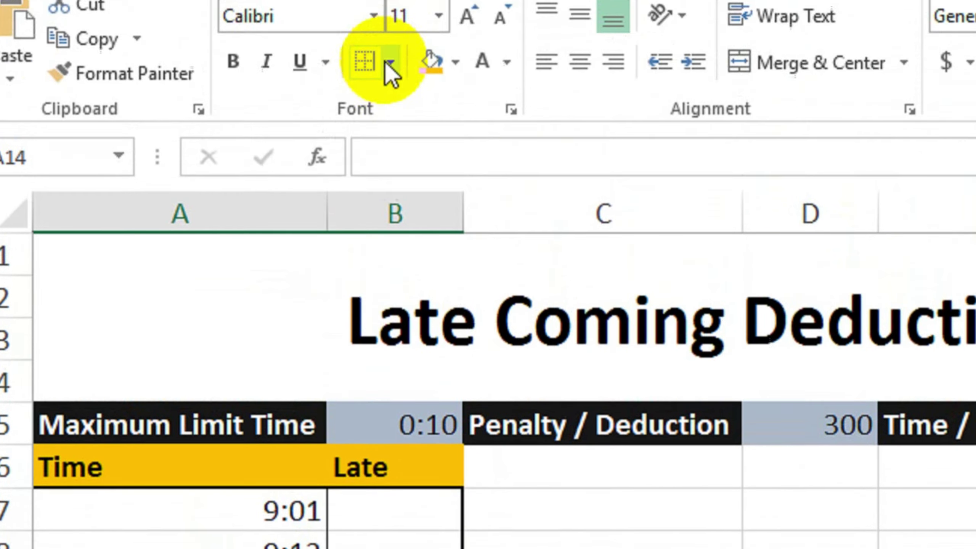
{"action": "left_click", "coordinate": [388, 62]}
{"action": "left_click", "coordinate": [342, 380]}
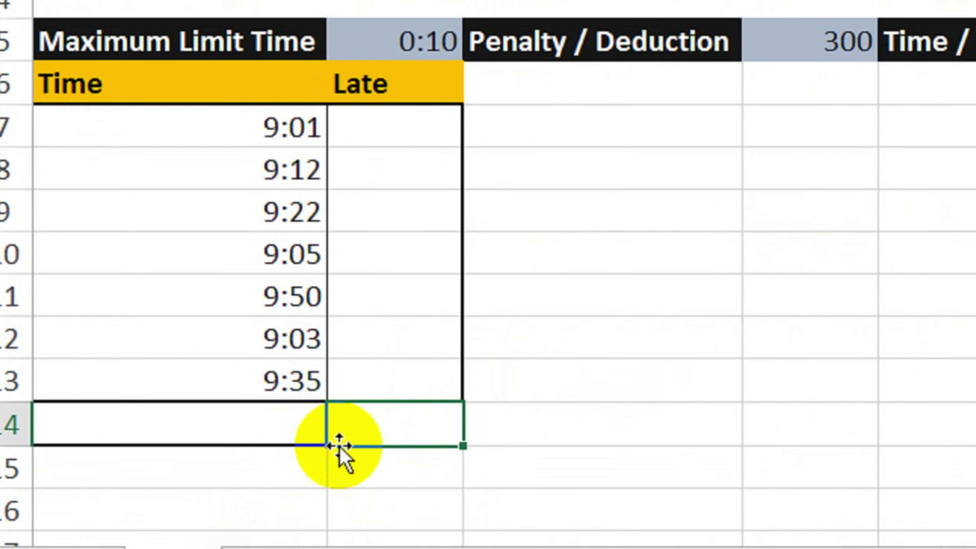
Enter the label Total Late: in A14 and make it right-aligned and bold
{"action": "left_click", "coordinate": [281, 423]}
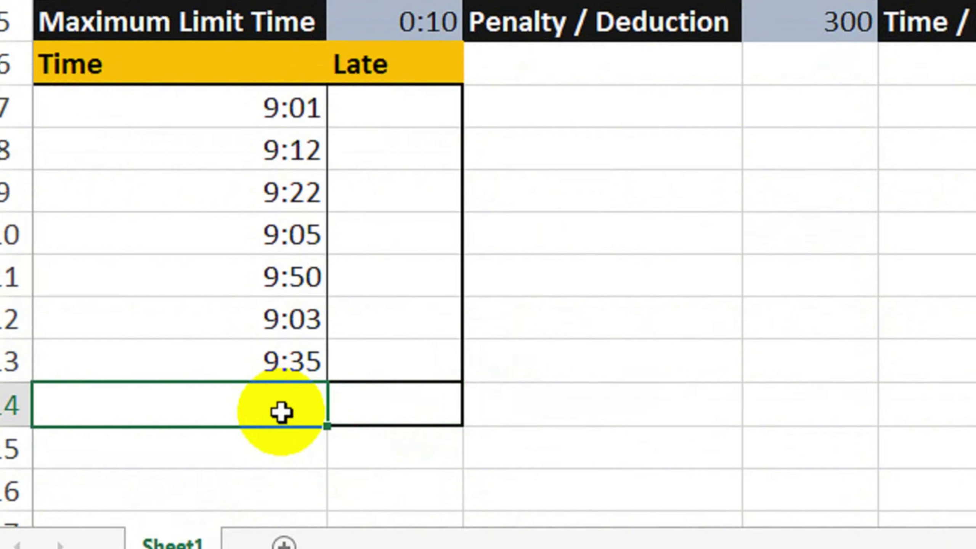
{"action": "type", "text": "Total Late:"}
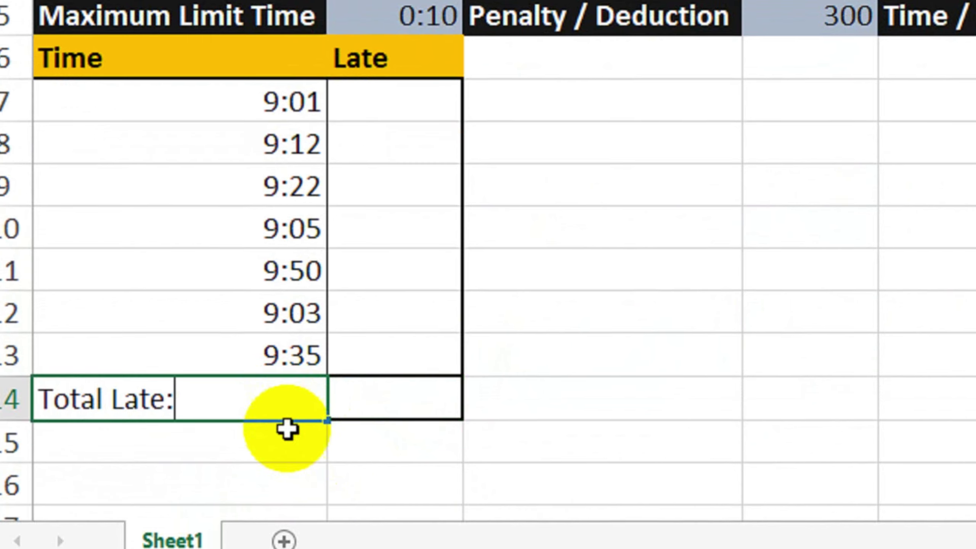
{"action": "left_click", "coordinate": [288, 442]}
{"action": "left_click", "coordinate": [290, 399]}
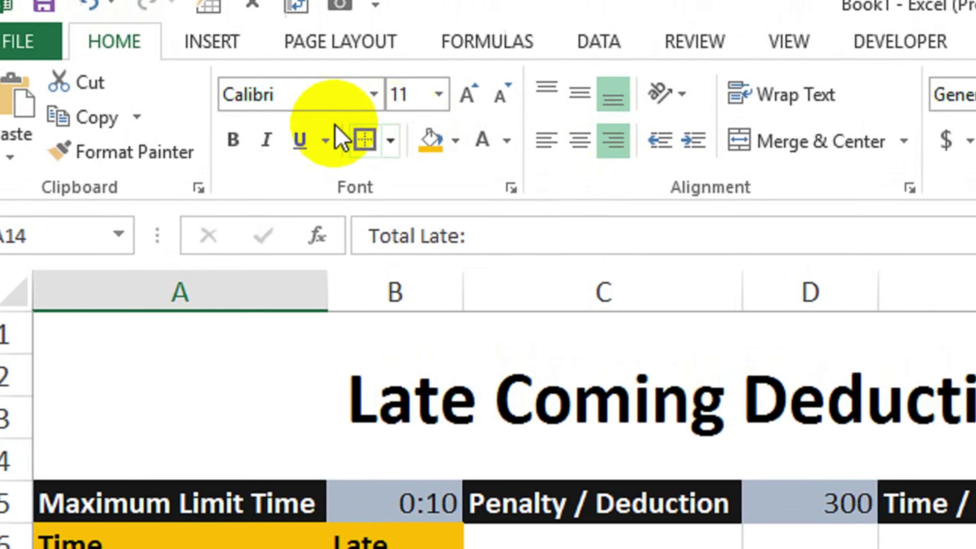
{"action": "left_click", "coordinate": [233, 58]}
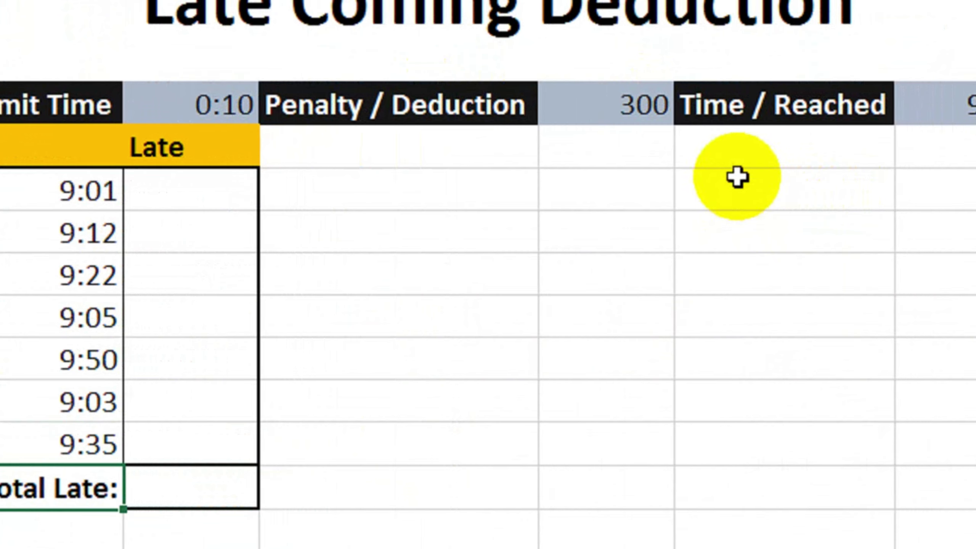
Enter =QUOTIENT(A7-$F$5,B5) in B7 to count the late intervals for the first arrival time
{"action": "left_click", "coordinate": [192, 226]}
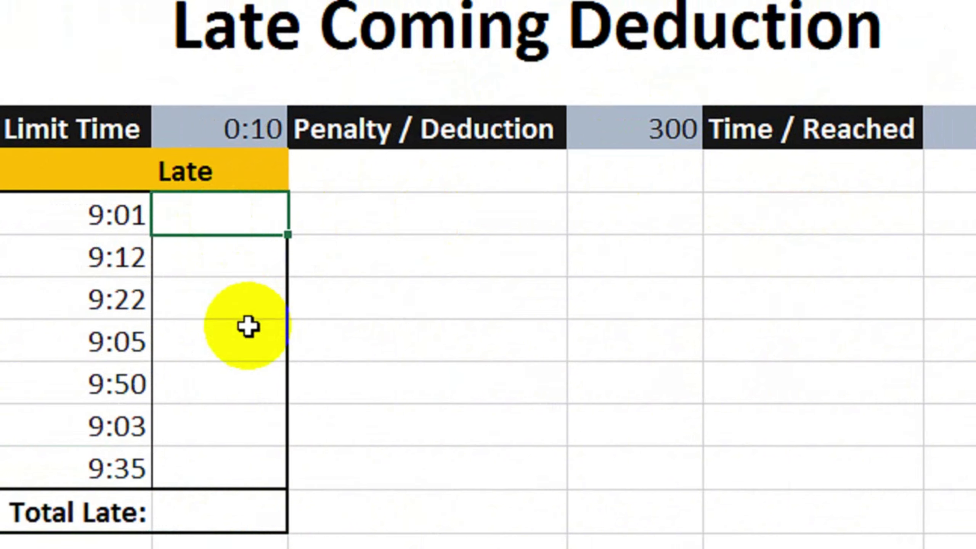
{"action": "type", "text": "=q"}
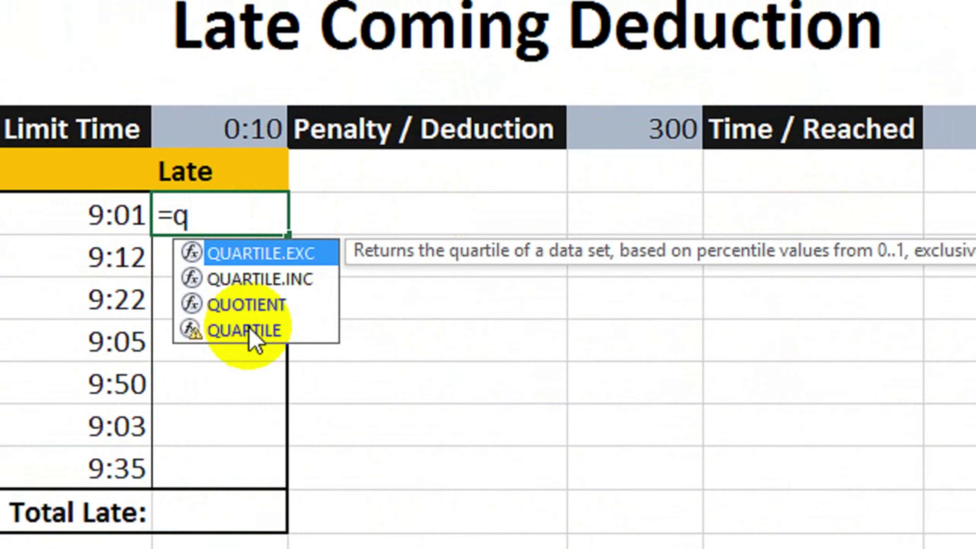
{"action": "type", "text": "uo"}
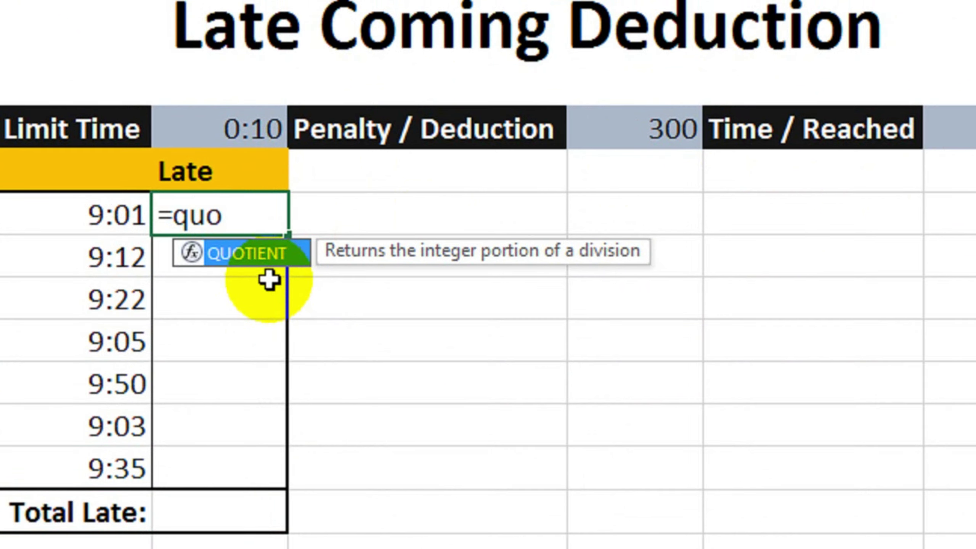
{"action": "double_click", "coordinate": [257, 269]}
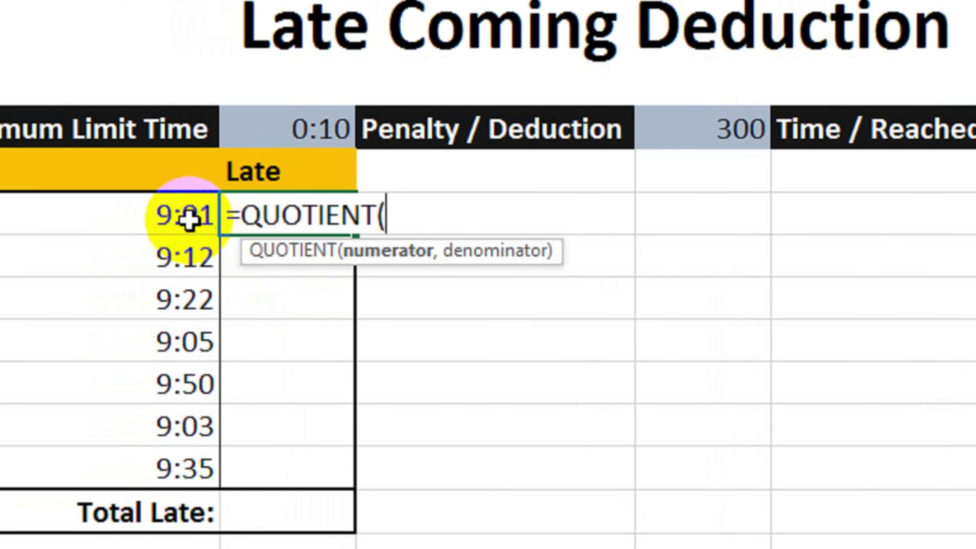
{"action": "left_click", "coordinate": [61, 214]}
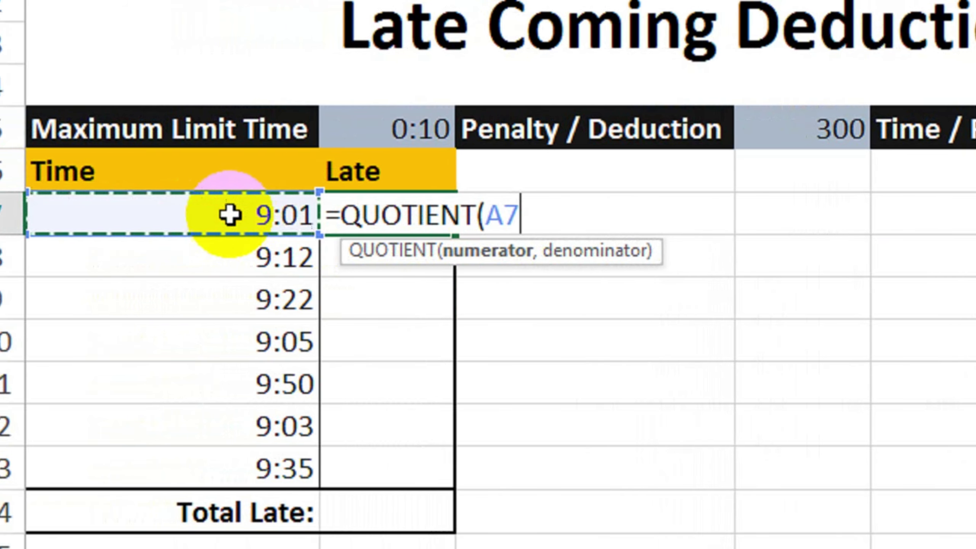
{"action": "type", "text": "-"}
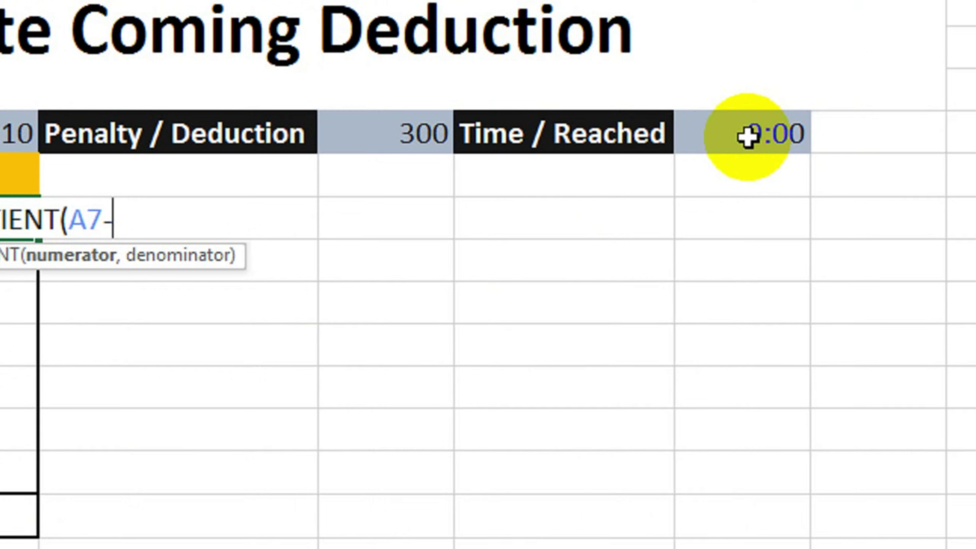
{"action": "left_click", "coordinate": [767, 136]}
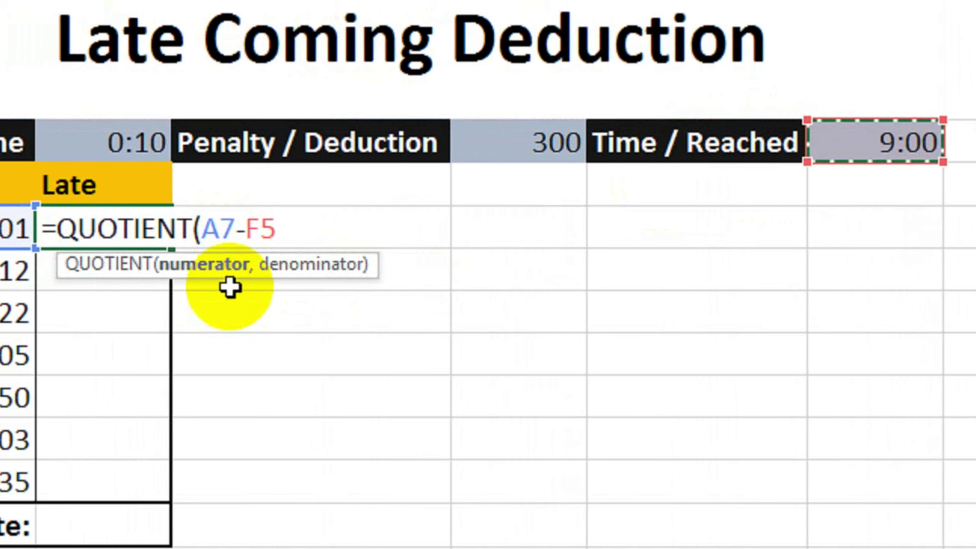
{"action": "key", "text": "F4"}
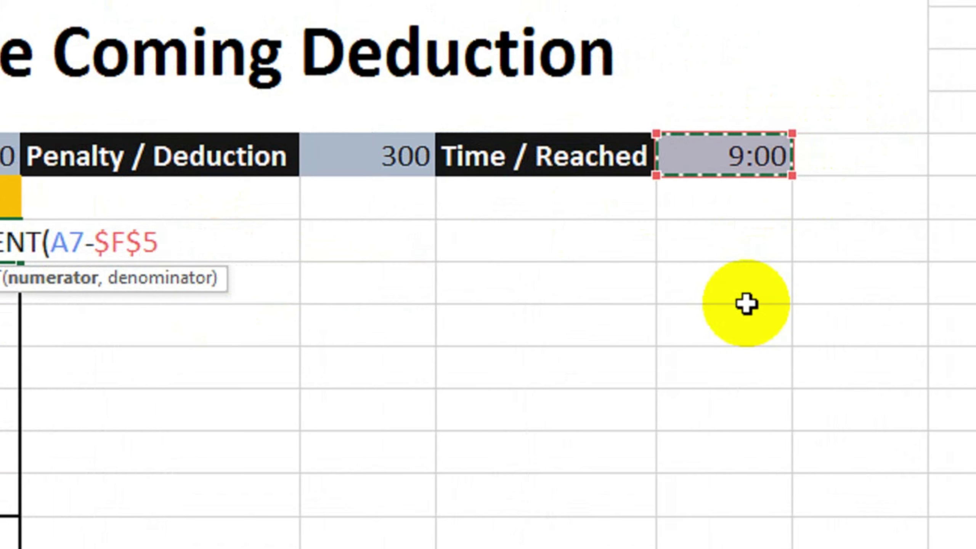
{"action": "type", "text": ","}
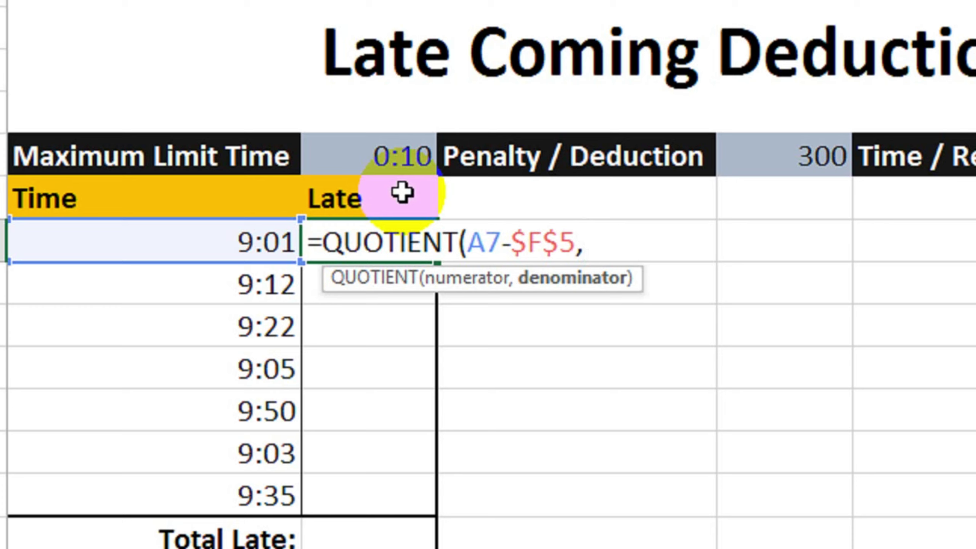
{"action": "left_click", "coordinate": [392, 154]}
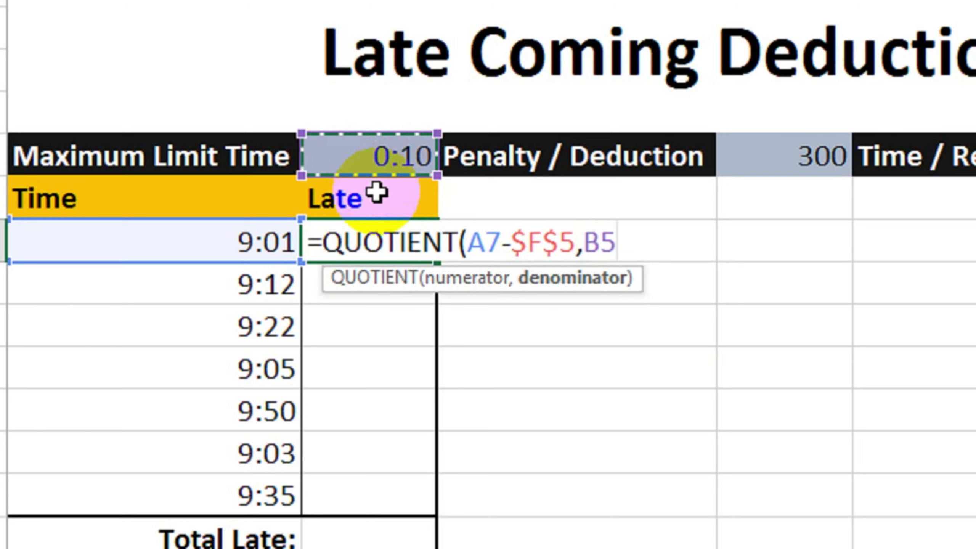
{"action": "type", "text": ")"}
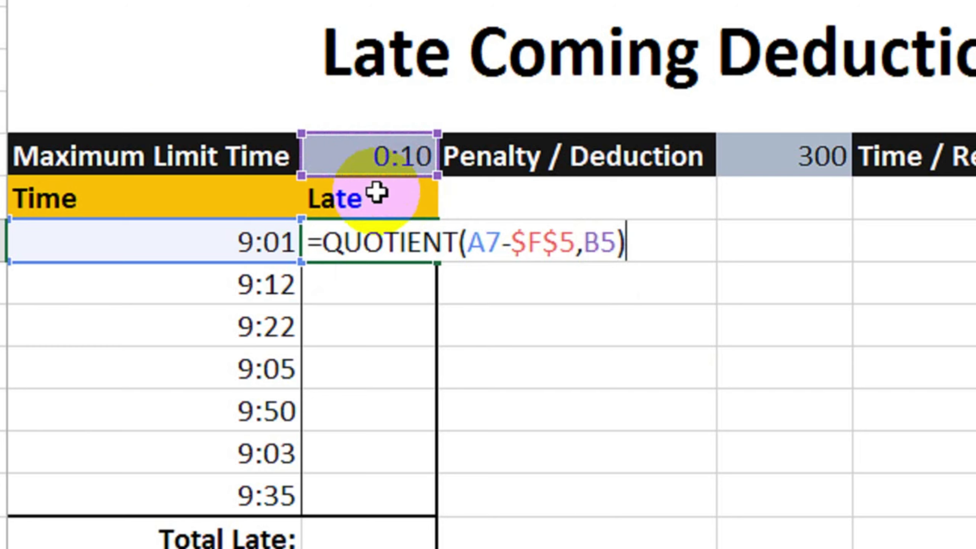
{"action": "key", "text": "Return"}
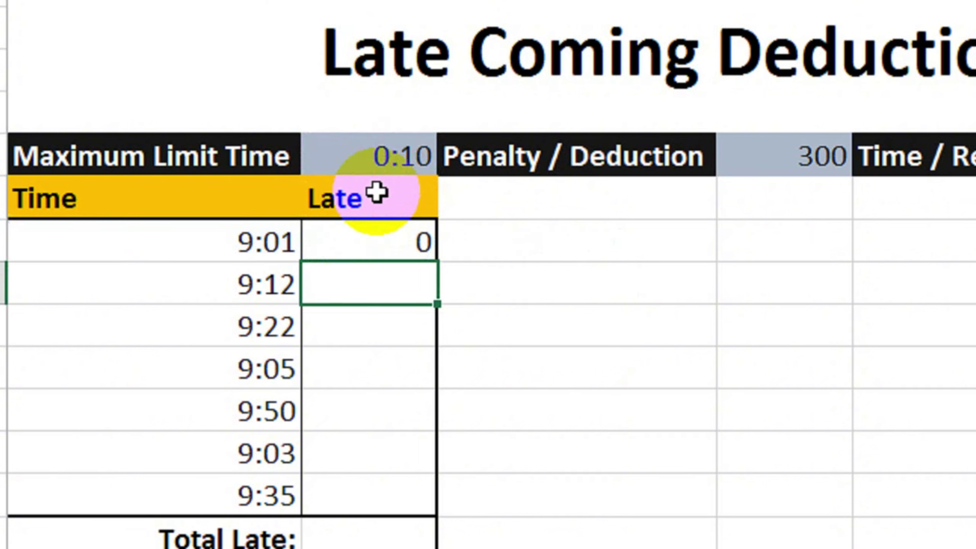
Try to fill the lateness formula from B7 down through B13
{"action": "left_click", "coordinate": [349, 235]}
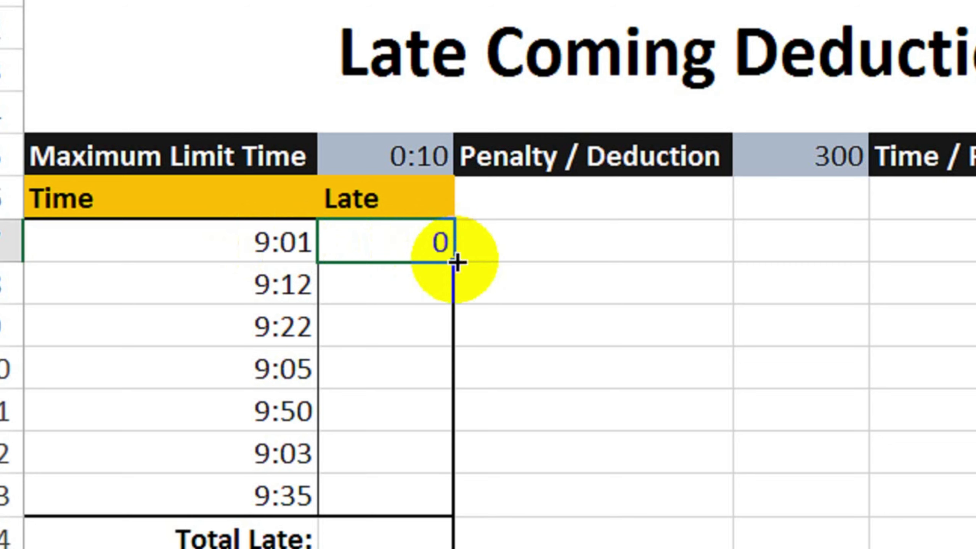
{"action": "left_click_drag", "start_coordinate": [454, 261], "coordinate": [423, 506]}
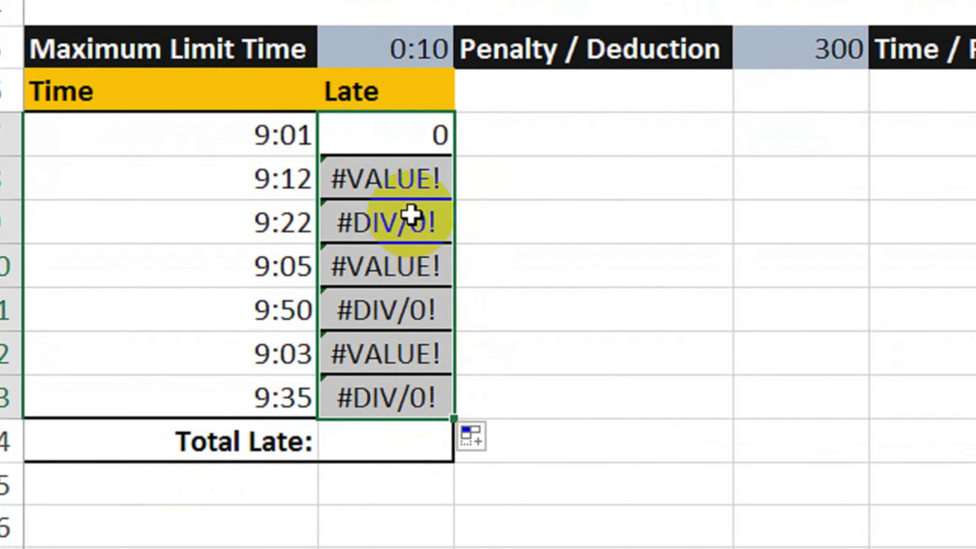
Make the denominator of the B7 formula absolute as $B$5 and fill the formula down through B13
{"action": "left_click", "coordinate": [408, 137]}
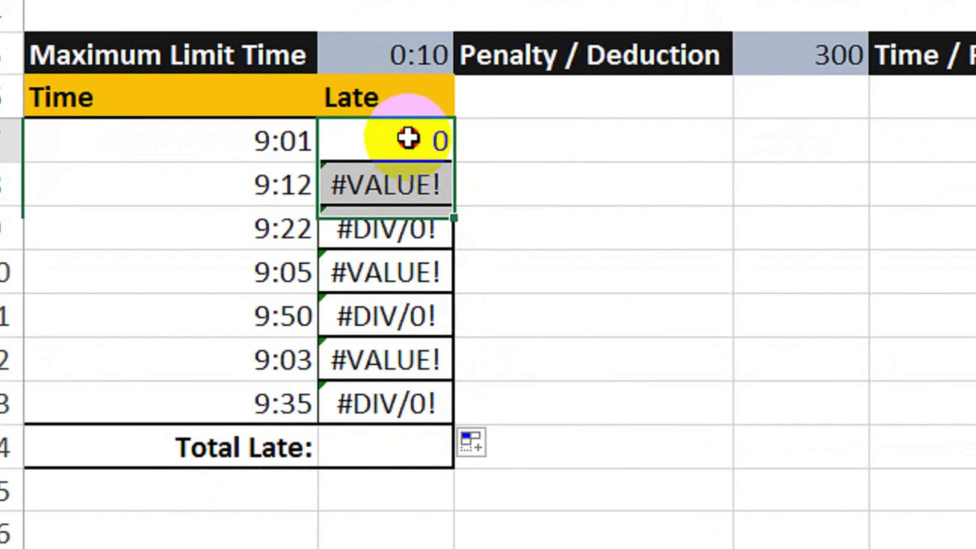
{"action": "double_click", "coordinate": [408, 139]}
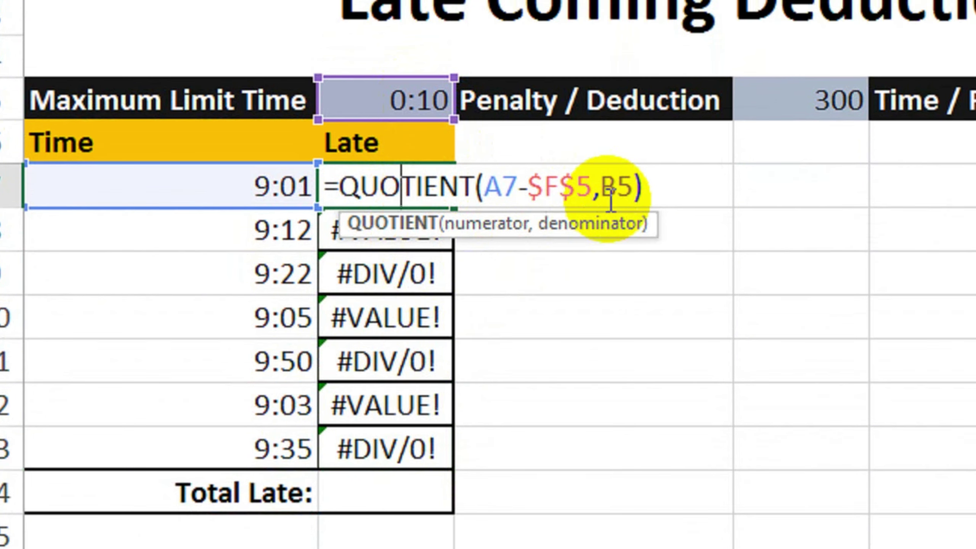
{"action": "left_click_drag", "start_coordinate": [632, 140], "coordinate": [608, 145]}
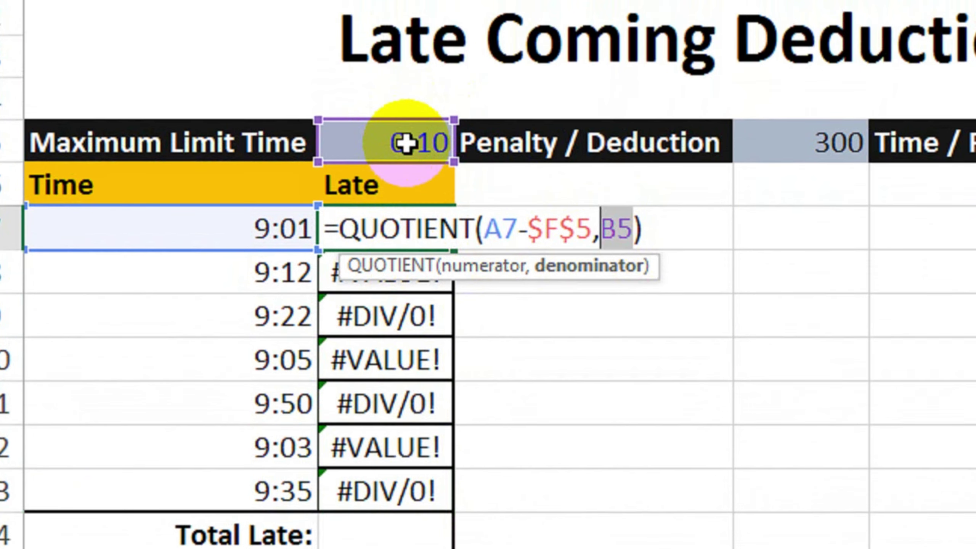
{"action": "left_click", "coordinate": [414, 100]}
{"action": "key", "text": "F4"}
{"action": "key", "text": "Return"}
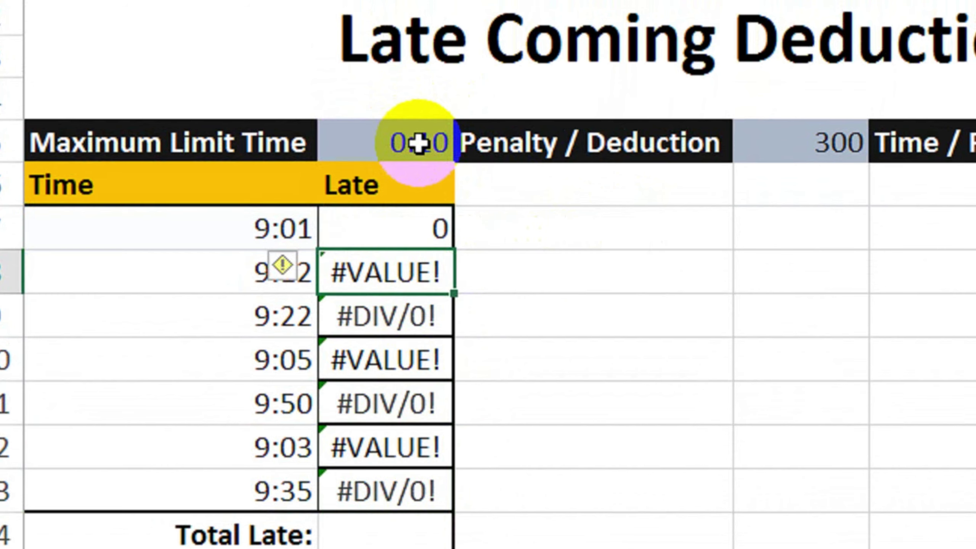
{"action": "left_click", "coordinate": [423, 231]}
{"action": "left_click_drag", "start_coordinate": [460, 255], "coordinate": [425, 501]}
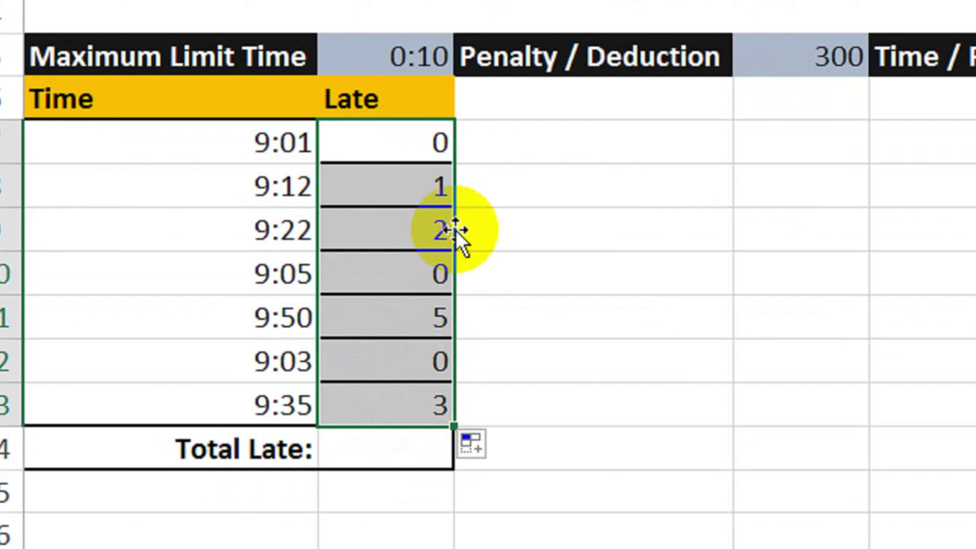
Check the Late values in B7:B13 against the arrival times in the Time column
{"action": "left_click", "coordinate": [281, 182]}
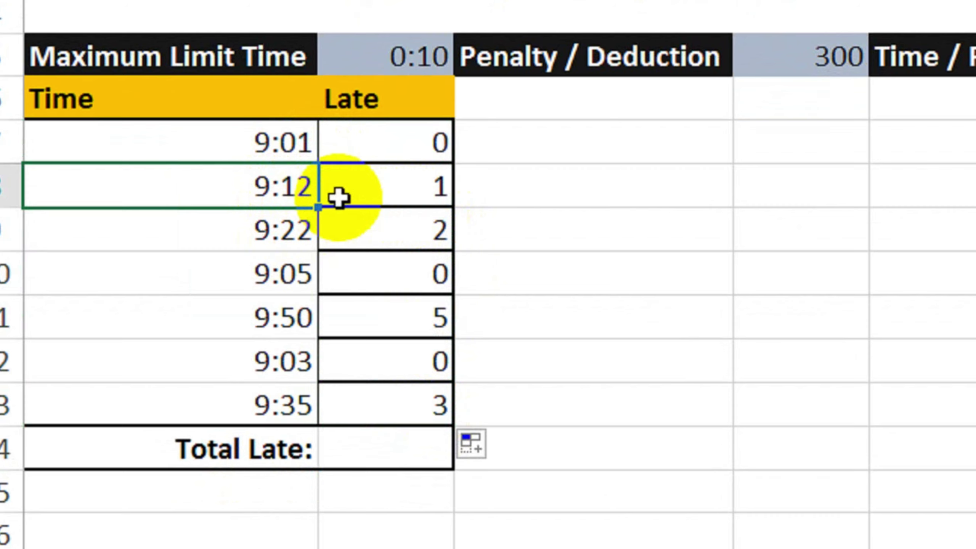
{"action": "left_click", "coordinate": [399, 192]}
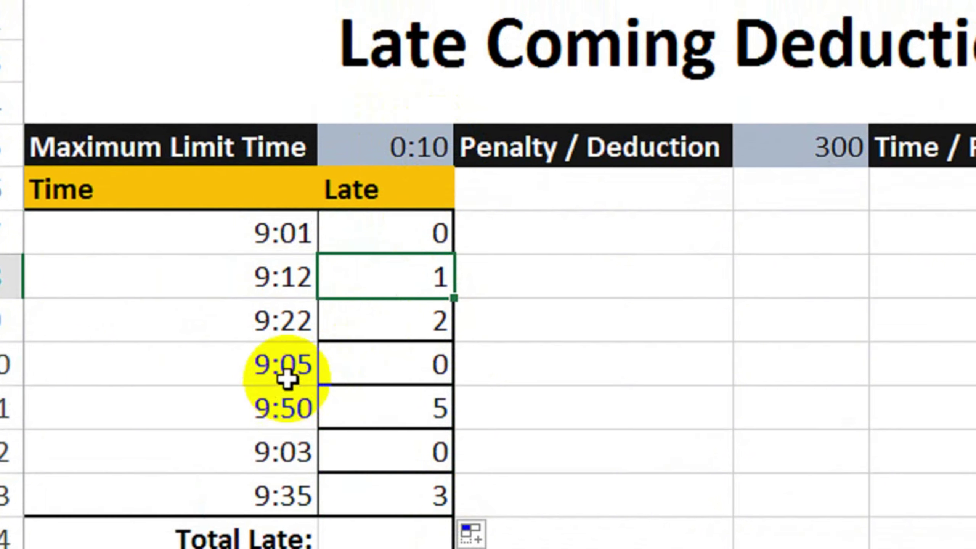
{"action": "left_click", "coordinate": [284, 331]}
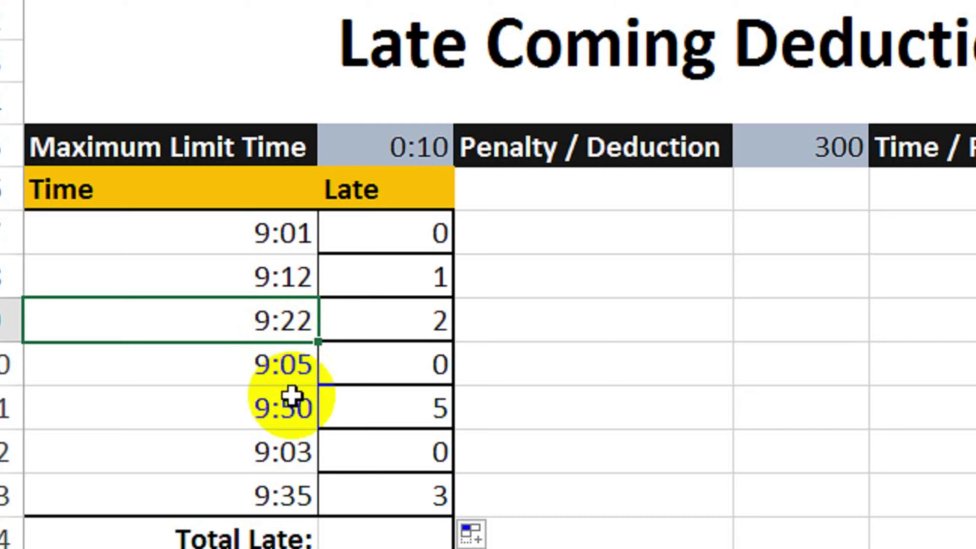
{"action": "left_click", "coordinate": [294, 363]}
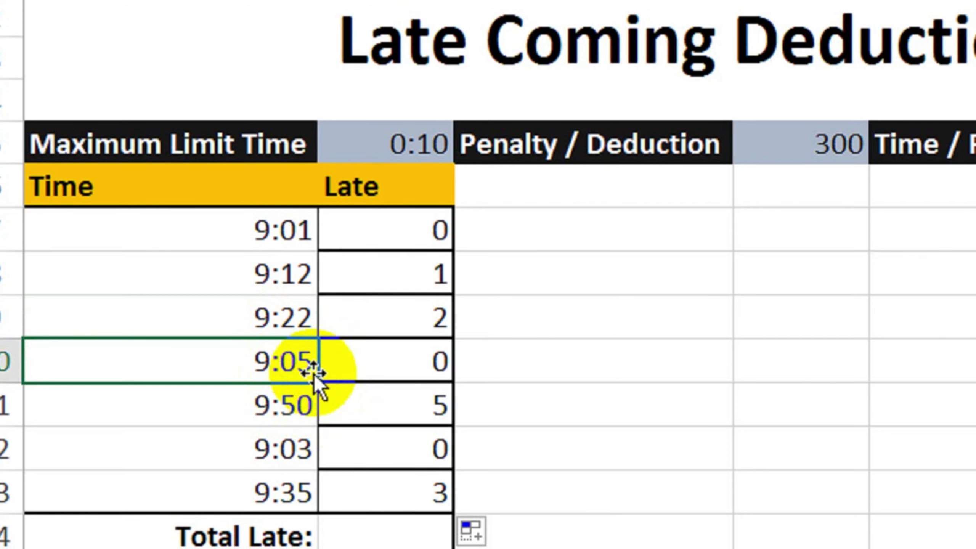
{"action": "left_click", "coordinate": [269, 407]}
{"action": "left_click", "coordinate": [411, 416]}
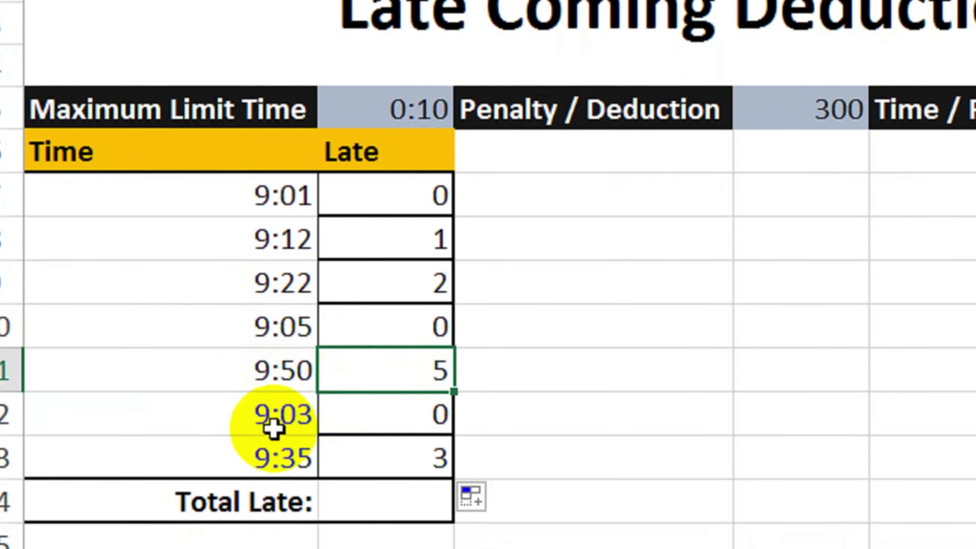
{"action": "left_click", "coordinate": [284, 455]}
{"action": "left_click", "coordinate": [400, 455]}
{"action": "left_click", "coordinate": [278, 421]}
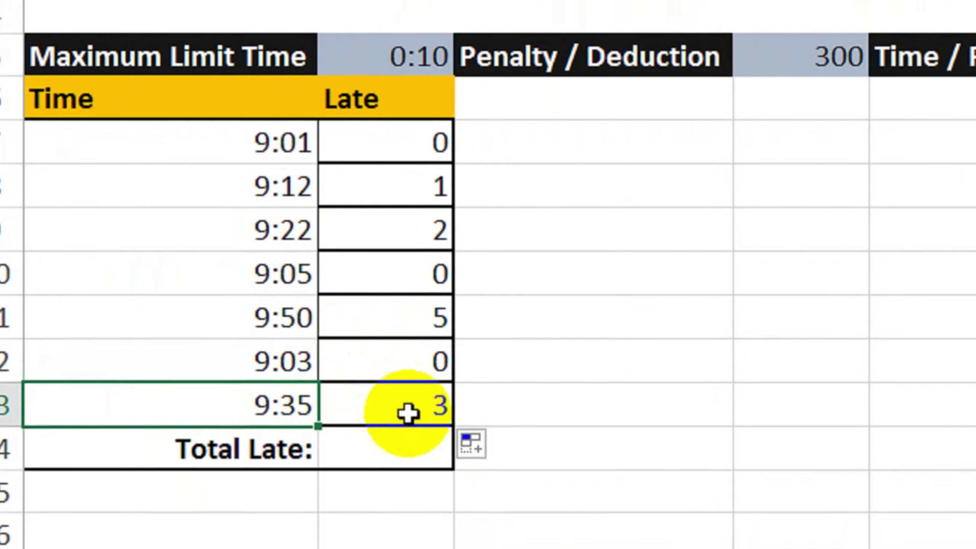
{"action": "left_click", "coordinate": [407, 417]}
{"action": "left_click", "coordinate": [400, 246]}
{"action": "left_click_drag", "start_coordinate": [395, 137], "coordinate": [370, 398]}
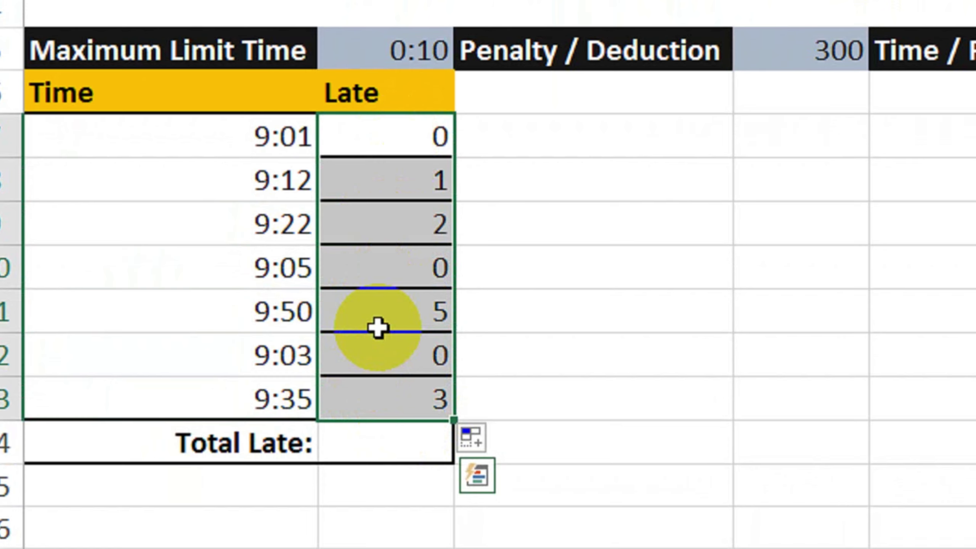
Enter =COUNTIF(B7:B13,">0") in B14 to count the late arrivals beside Total Late
{"action": "left_click", "coordinate": [388, 446]}
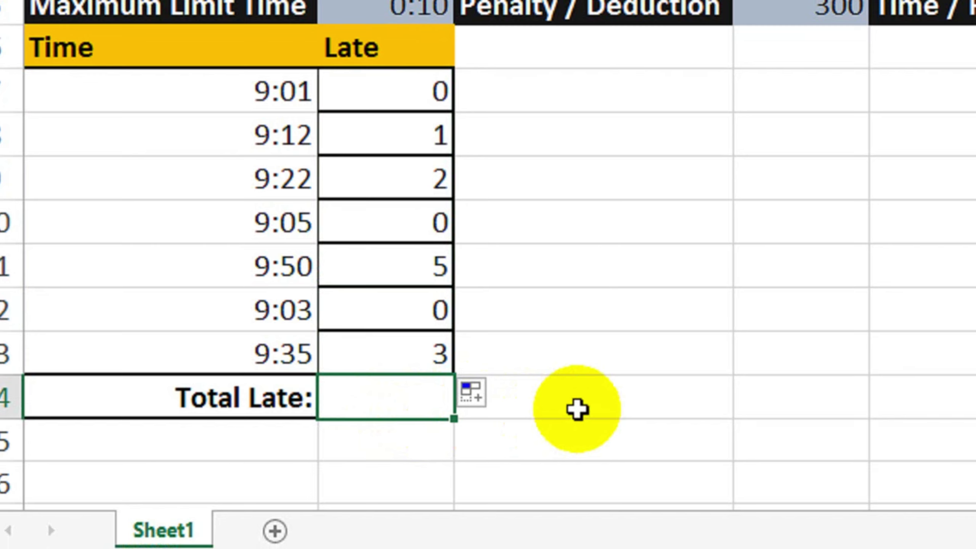
{"action": "type", "text": "=coun"}
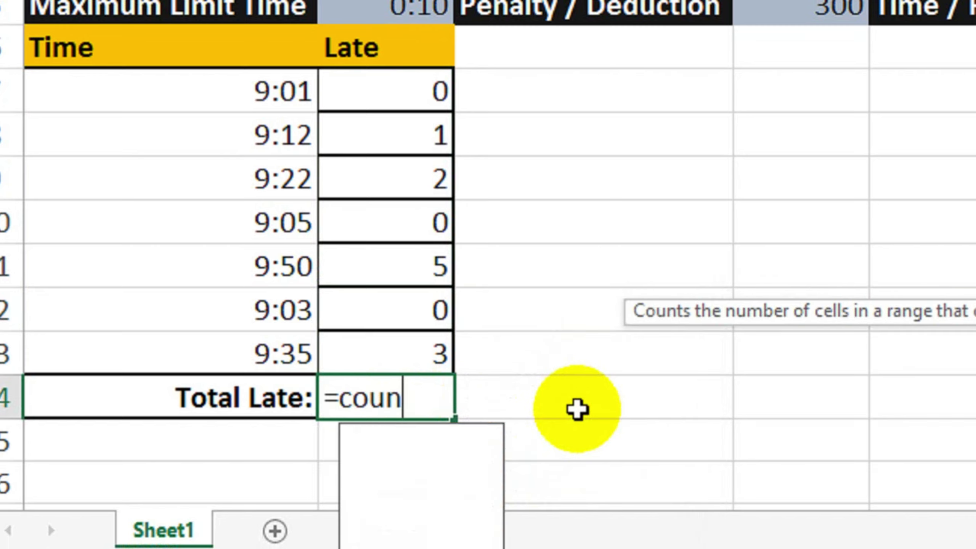
{"action": "type", "text": "t"}
{"action": "key", "text": "Down"}
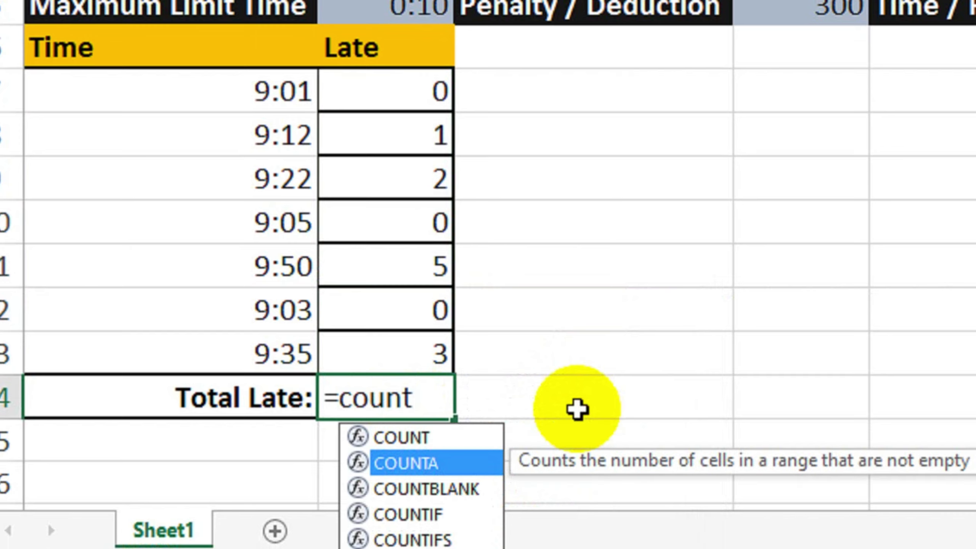
{"action": "key", "text": "Down"}
{"action": "key", "text": "Down"}
{"action": "key", "text": "Tab"}
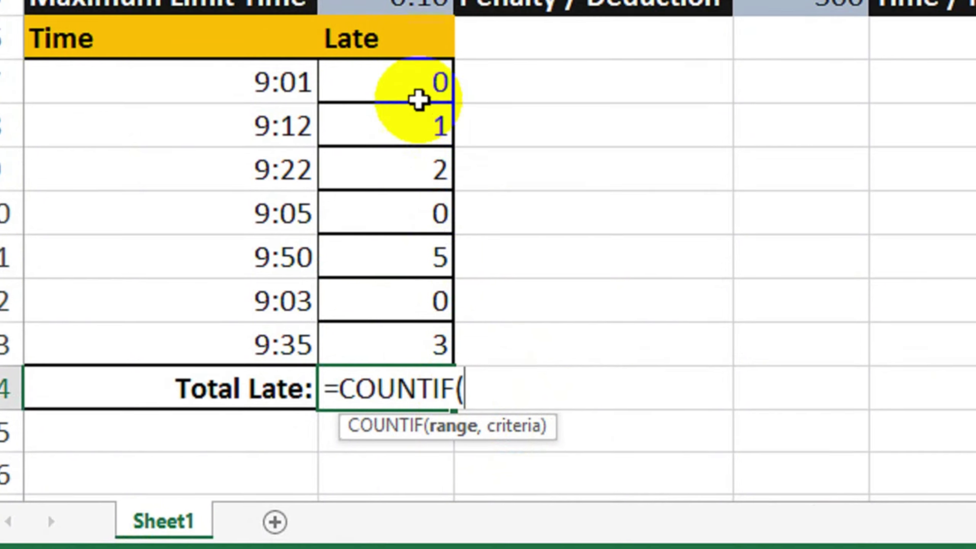
{"action": "left_click_drag", "start_coordinate": [418, 96], "coordinate": [411, 298]}
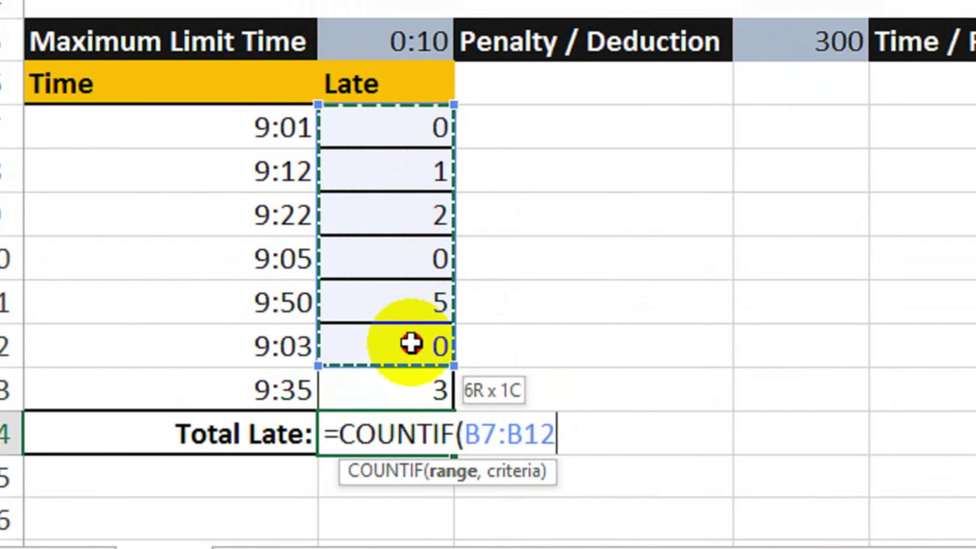
{"action": "left_click_drag", "start_coordinate": [411, 343], "coordinate": [409, 384]}
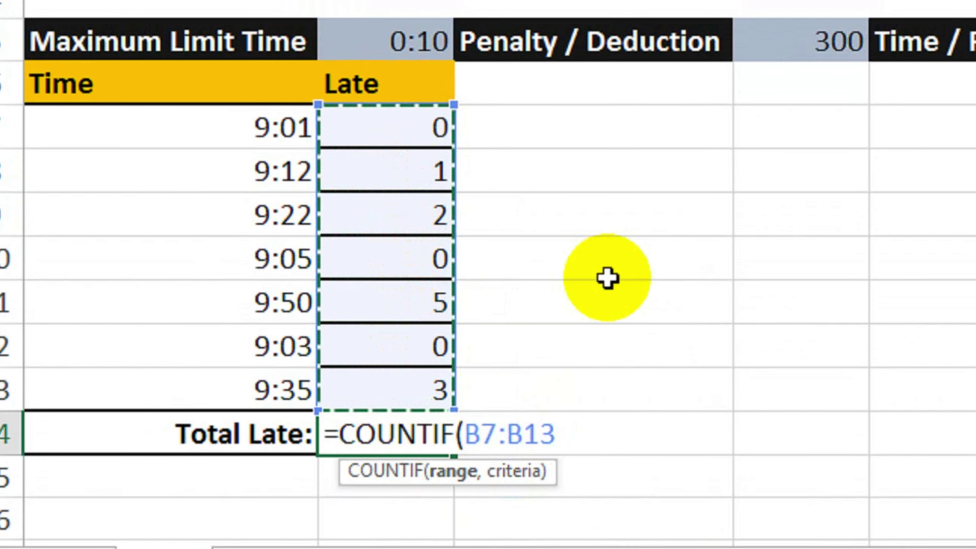
{"action": "type", "text": ","}
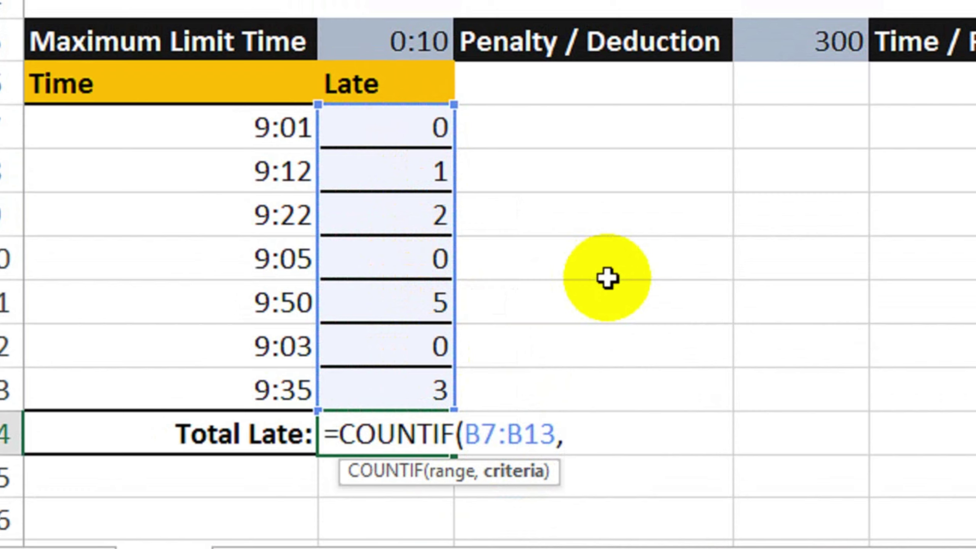
{"action": "type", "text": "\">0"}
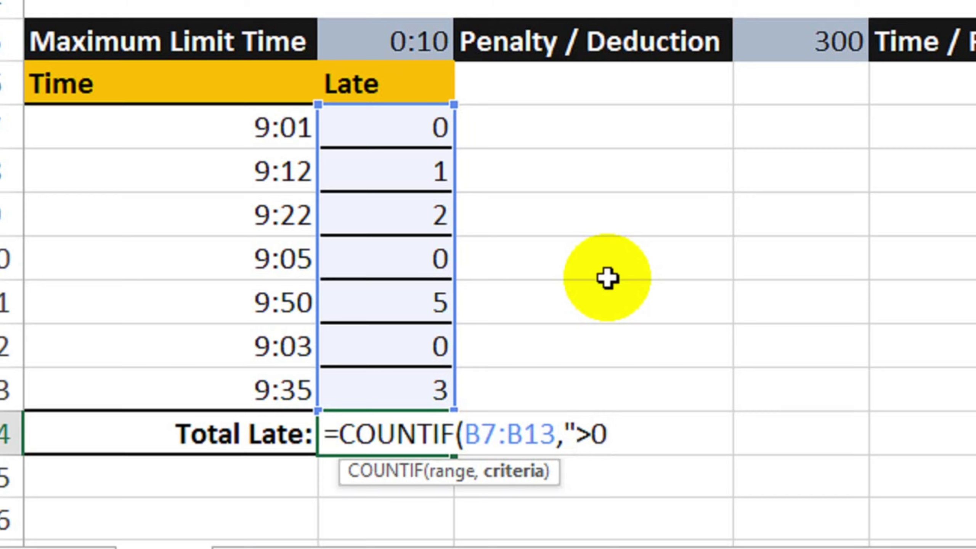
{"action": "type", "text": "\")"}
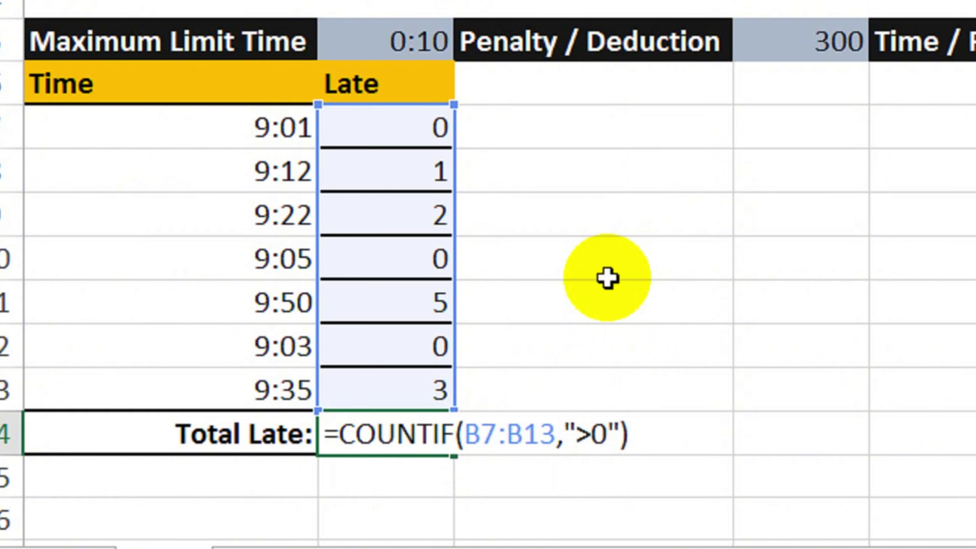
{"action": "key", "text": "Return"}
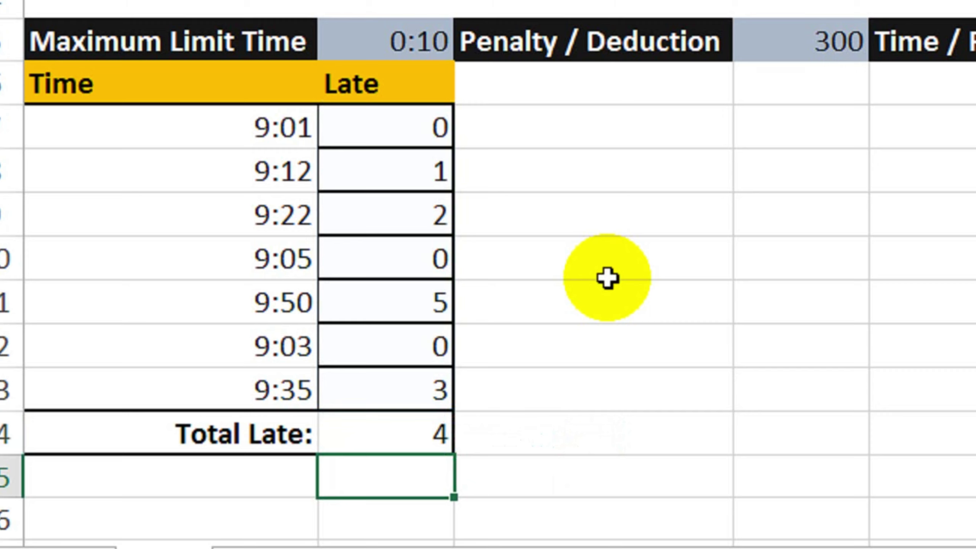
Check the Total Late count in B14 against the individual Late values in B7:B13
{"action": "left_click", "coordinate": [417, 435]}
{"action": "left_click", "coordinate": [399, 171]}
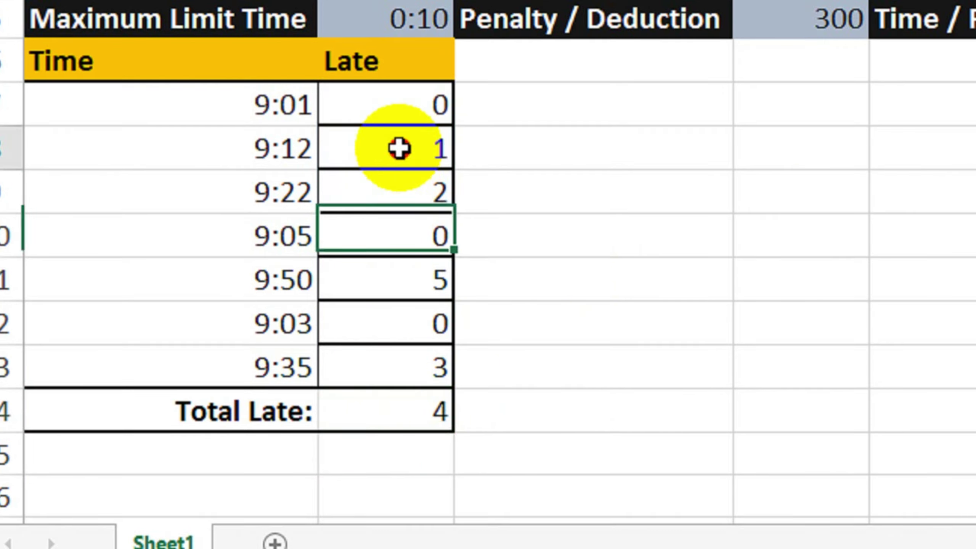
{"action": "left_click", "coordinate": [418, 204]}
{"action": "left_click", "coordinate": [416, 281]}
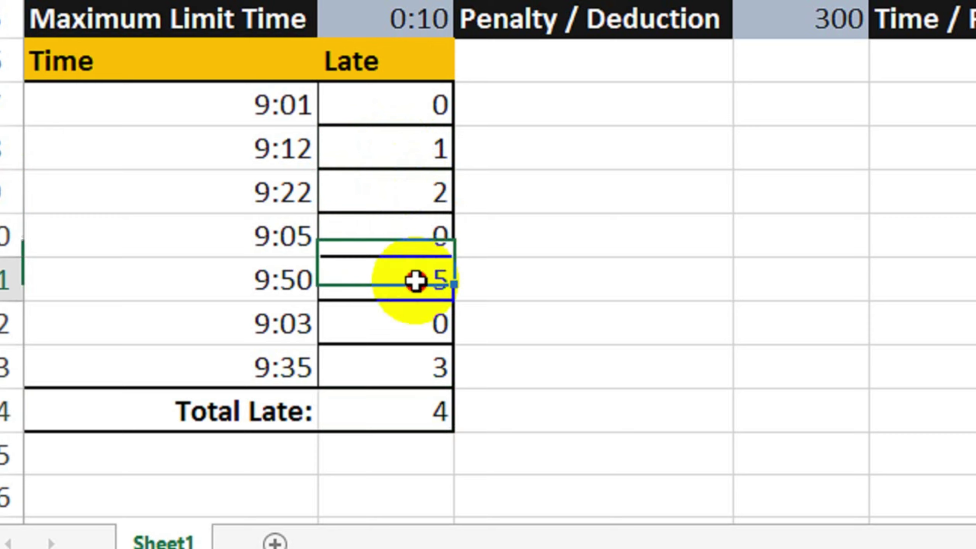
{"action": "left_click", "coordinate": [409, 331]}
{"action": "left_click", "coordinate": [410, 369]}
{"action": "left_click", "coordinate": [409, 413]}
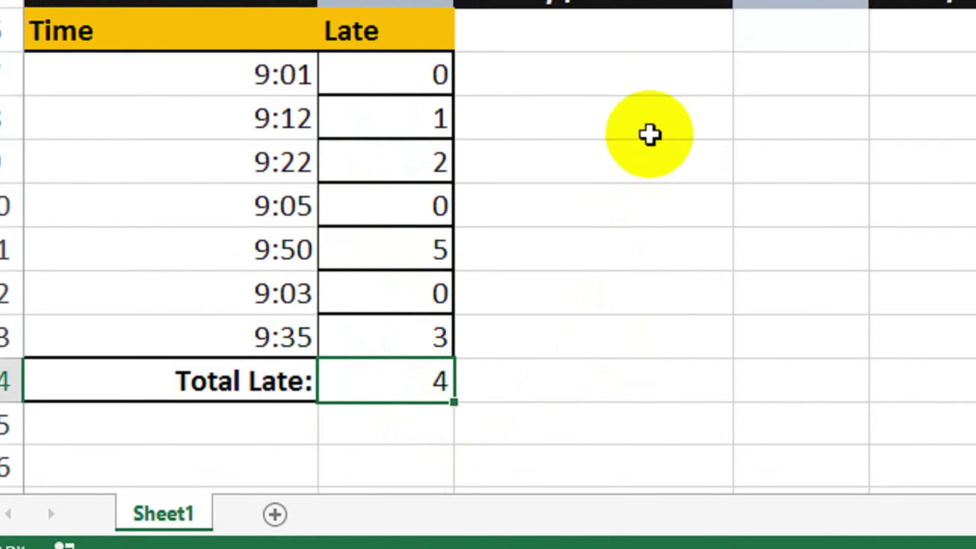
Enter the label "Total Salary:" in C8 to begin the salary summary beside the Late column
{"action": "left_click", "coordinate": [655, 103]}
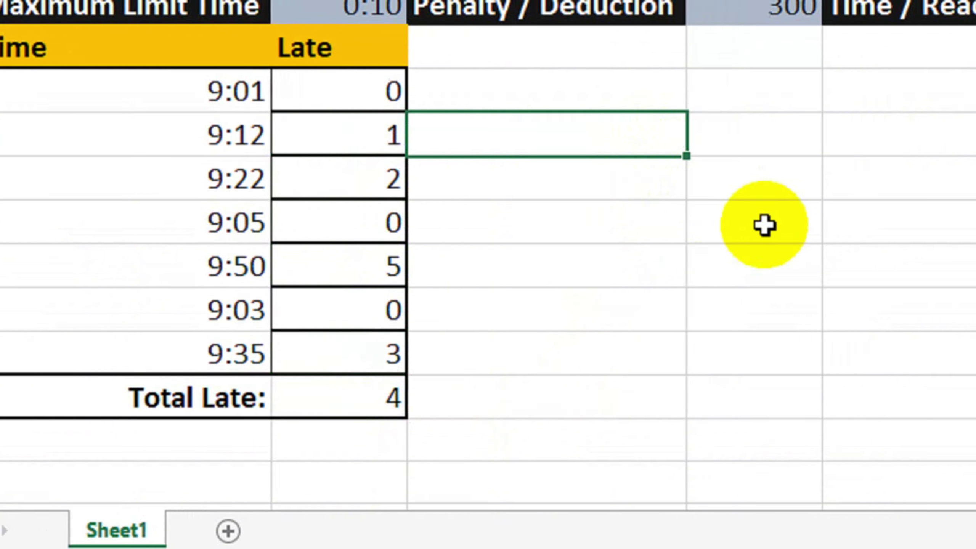
{"action": "type", "text": "Total "}
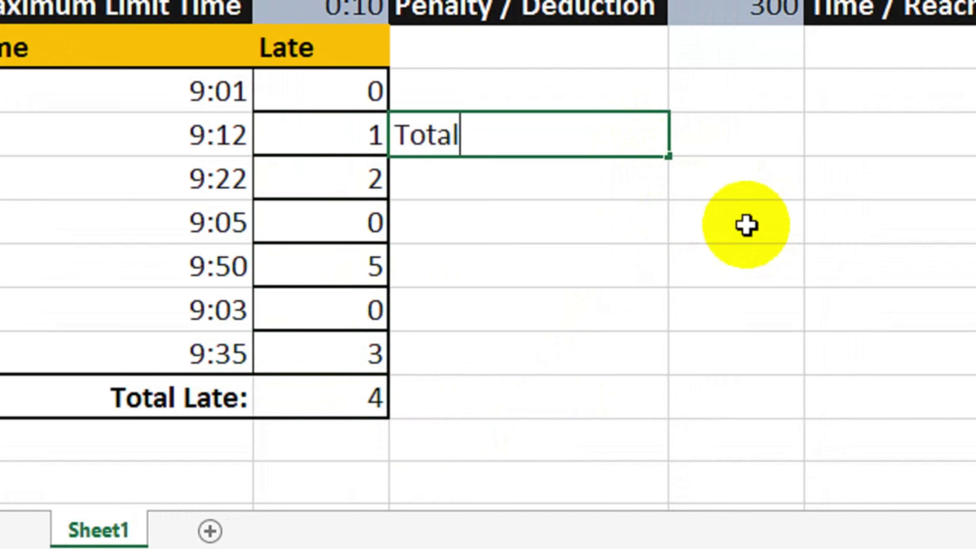
{"action": "type", "text": "Sal"}
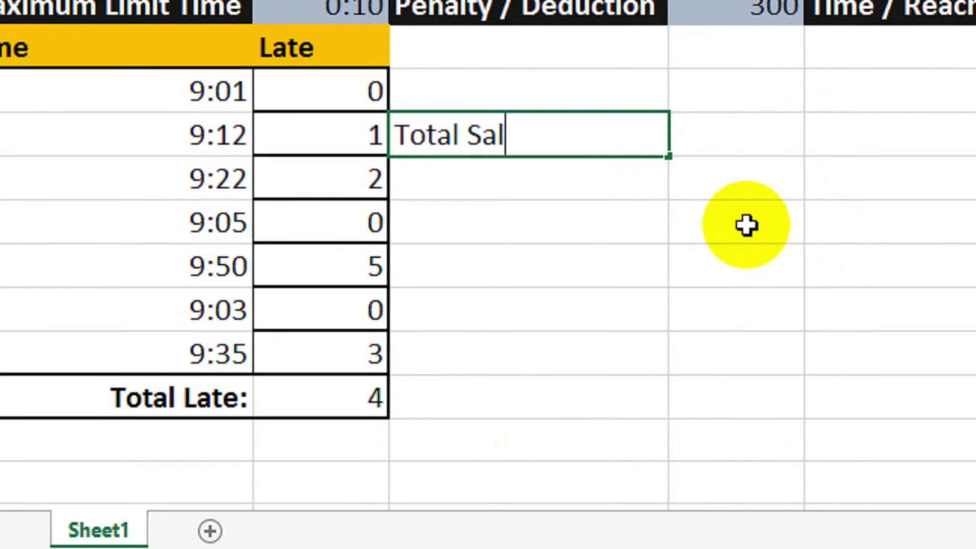
{"action": "type", "text": "ary:"}
{"action": "key", "text": "Return"}
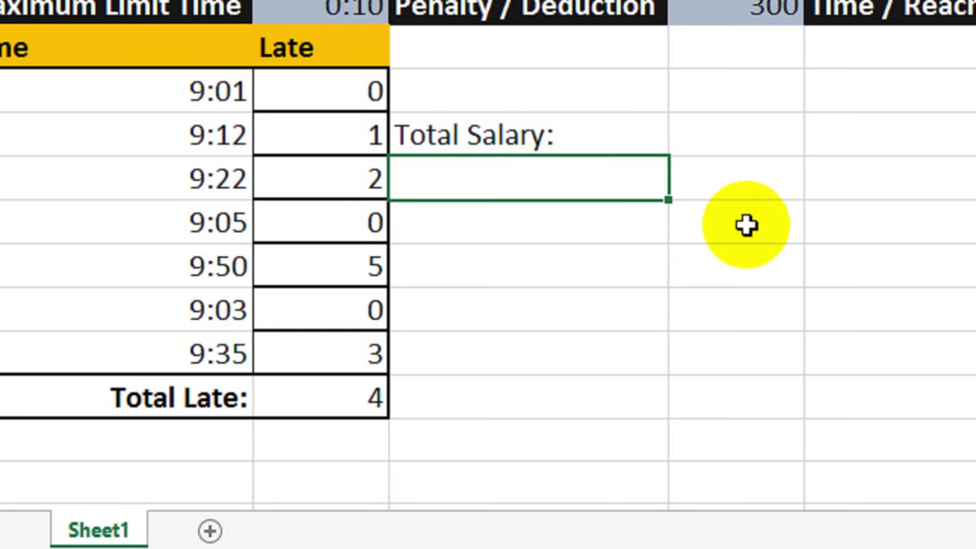
Enter the label "Penalty:" in C9, without the autocompleted "/ Deduction" text
{"action": "type", "text": "Penalt"}
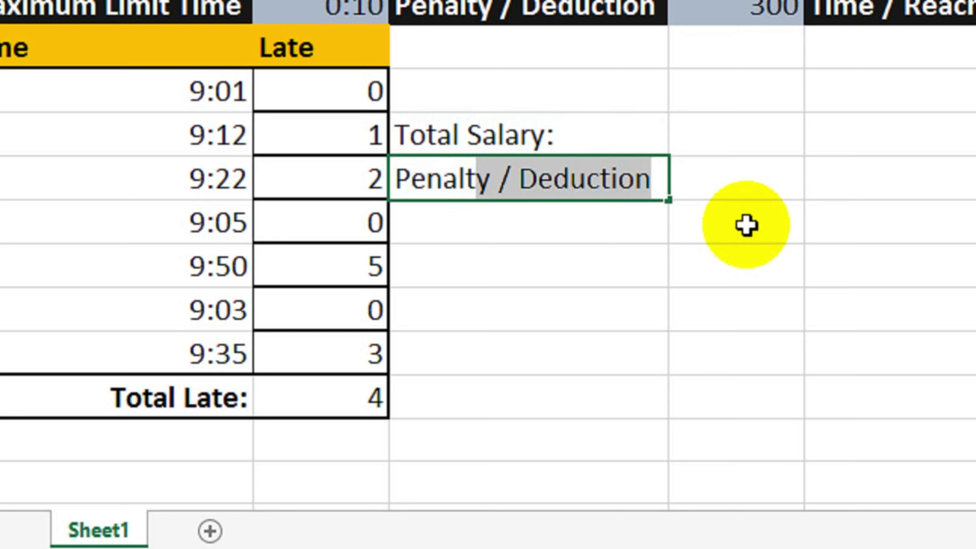
{"action": "key", "text": "Delete"}
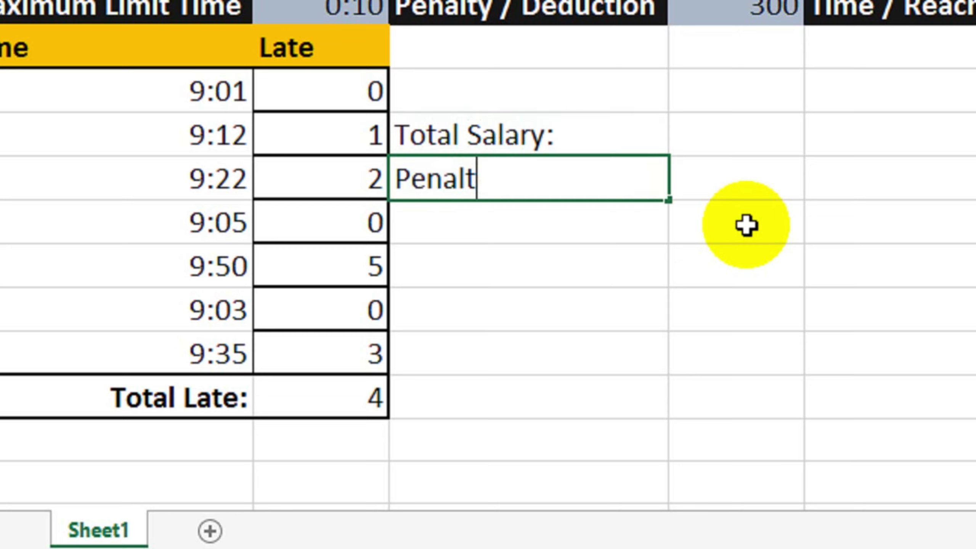
{"action": "type", "text": "y"}
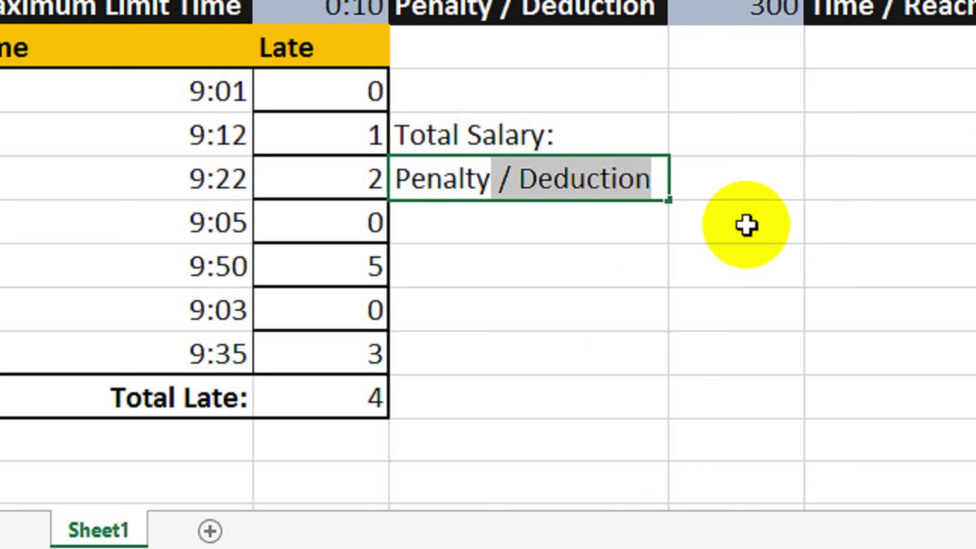
{"action": "key", "text": "Delete"}
{"action": "key", "text": "Return"}
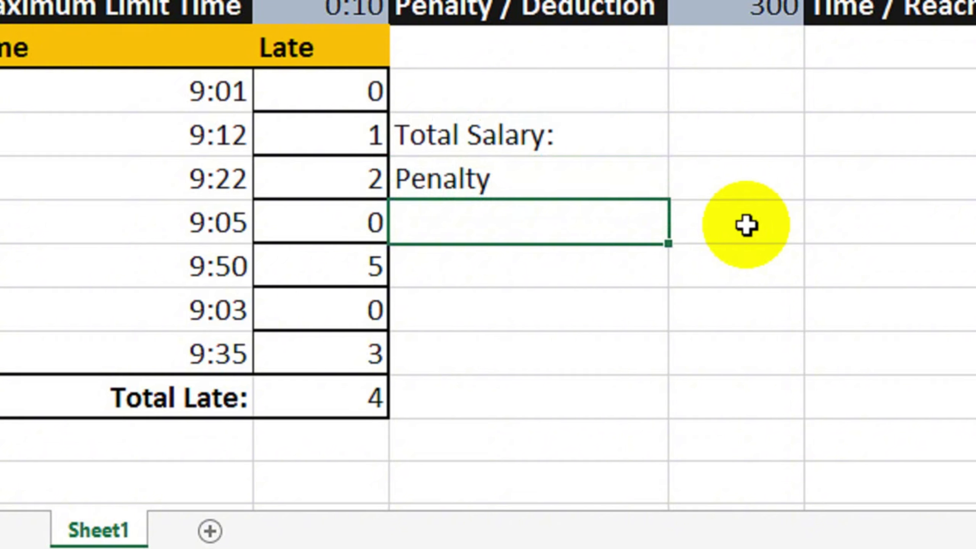
{"action": "key", "text": "Up"}
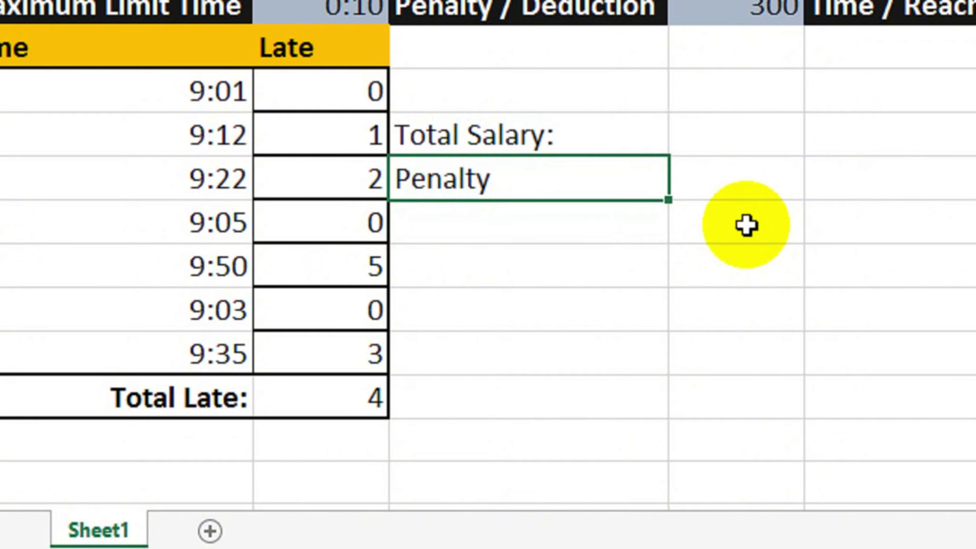
{"action": "key", "text": "F2"}
{"action": "type", "text": ":"}
{"action": "key", "text": "Return"}
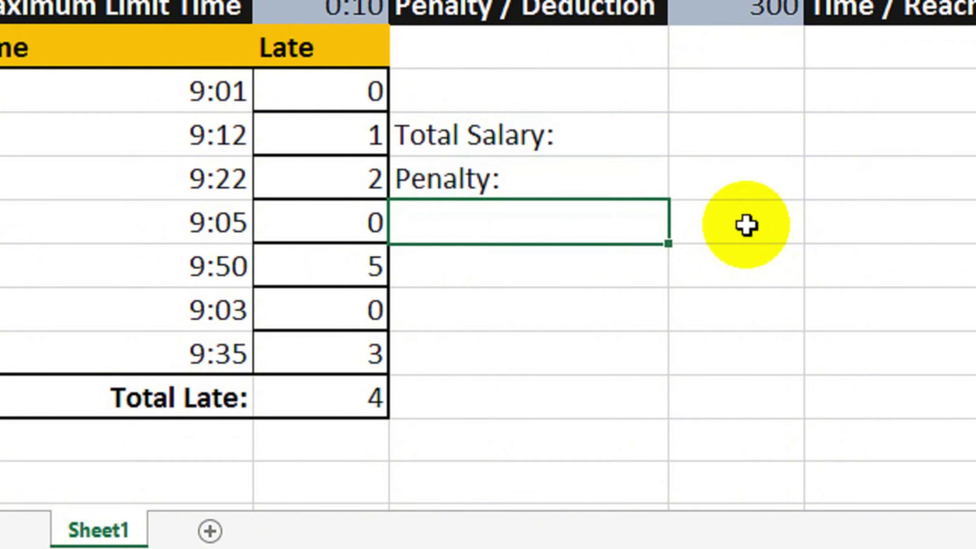
Enter the remaining summary labels "Late:", "Deduction:" and "Amount" in C10, C11 and C12
{"action": "type", "text": "LAte"}
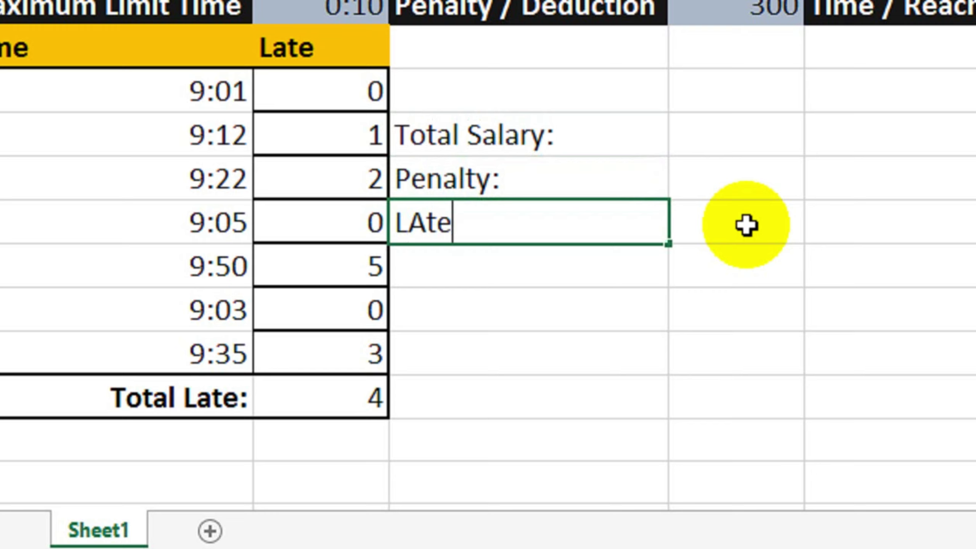
{"action": "type", "text": ":"}
{"action": "key", "text": "Return"}
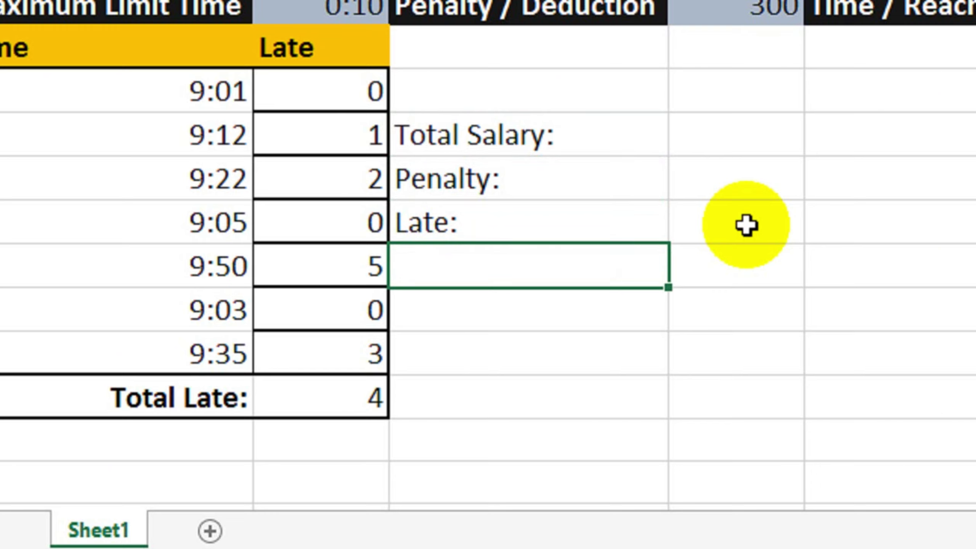
{"action": "type", "text": "De"}
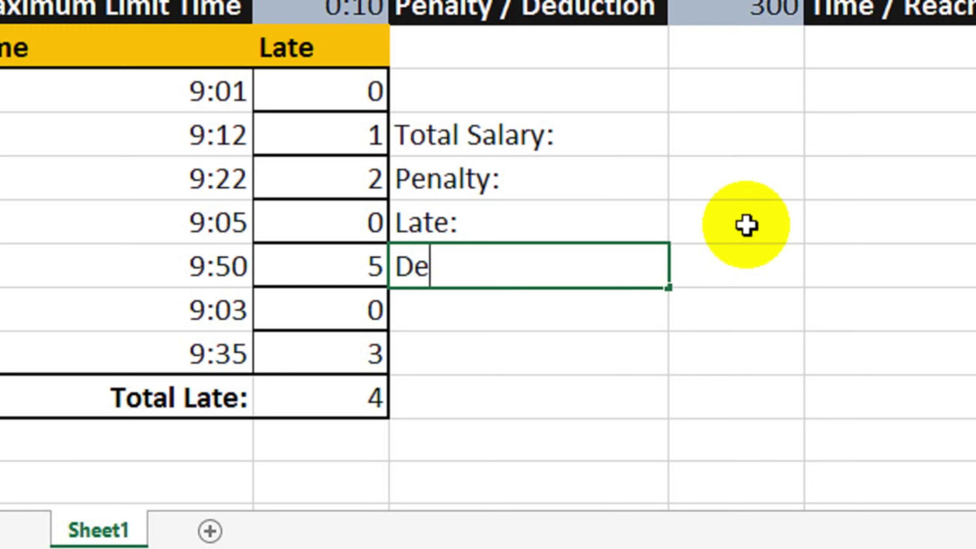
{"action": "type", "text": "duct"}
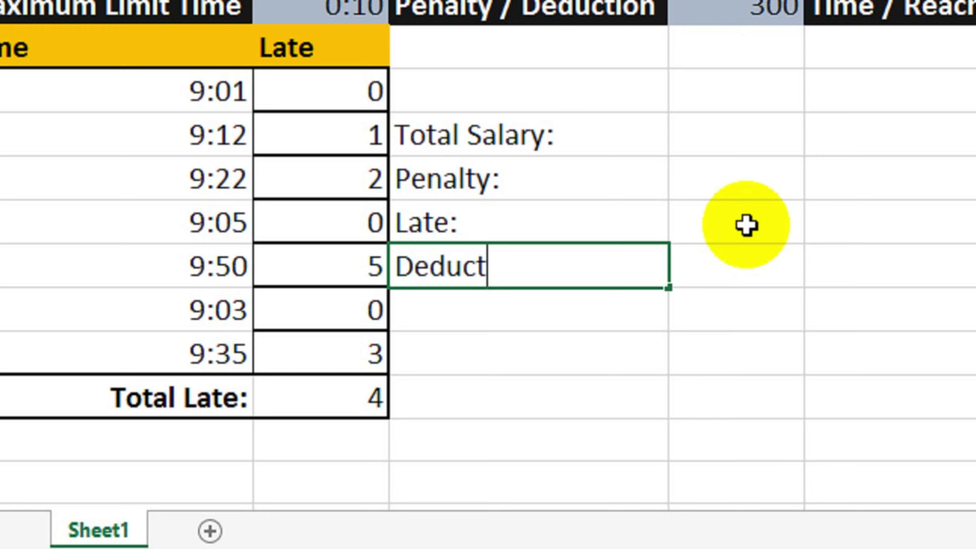
{"action": "type", "text": "ion:"}
{"action": "key", "text": "Return"}
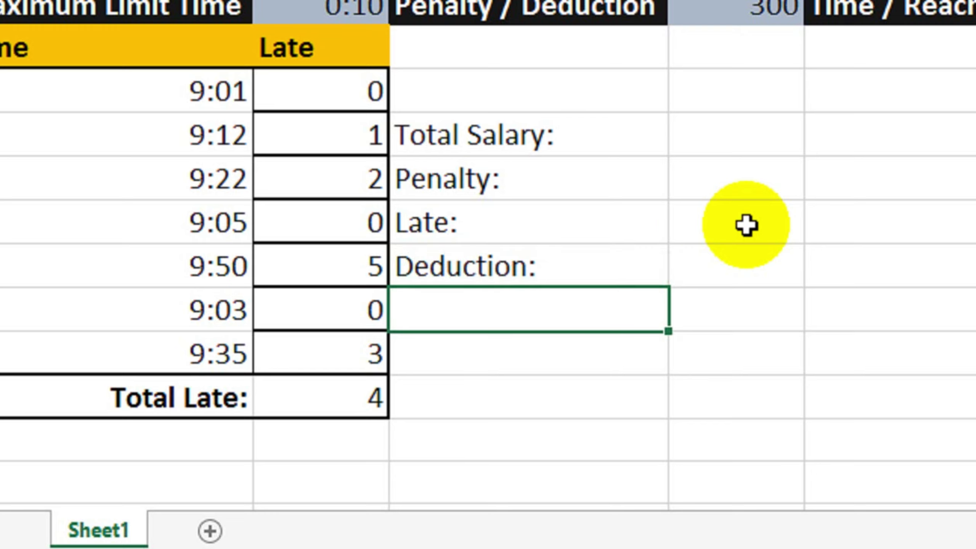
{"action": "type", "text": "Amount"}
{"action": "key", "text": "Return"}
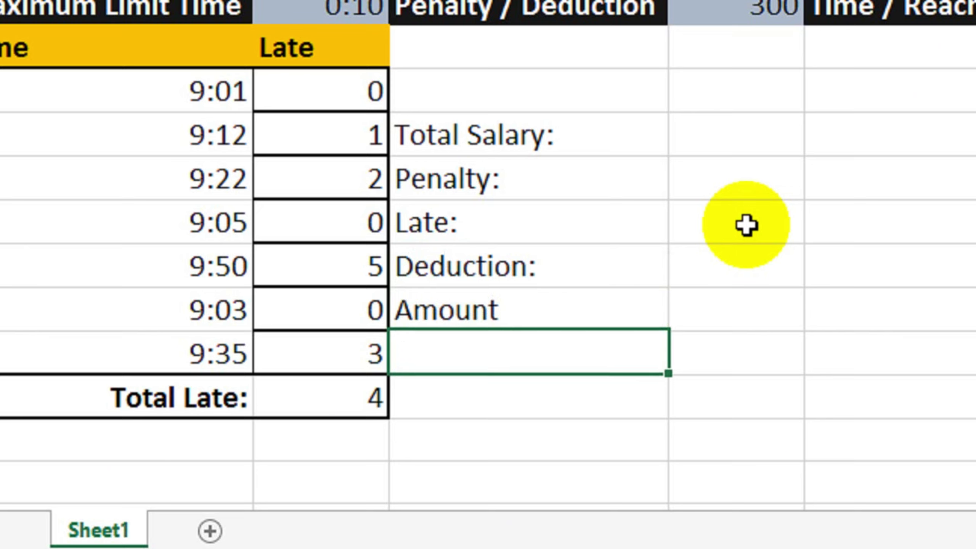
Make the labels in C8:C12 bold and right-aligned, and add an outside border around C8:D12
{"action": "left_click_drag", "start_coordinate": [569, 137], "coordinate": [562, 312]}
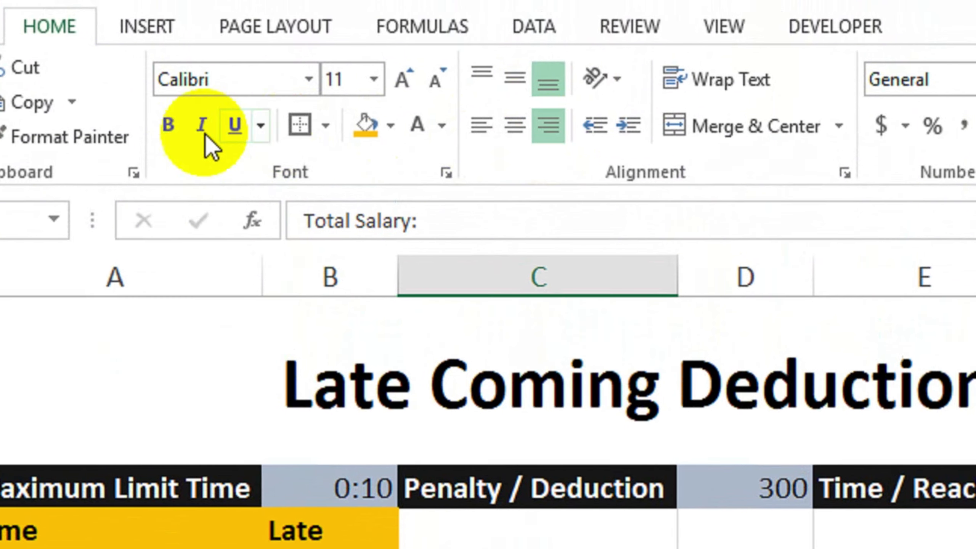
{"action": "left_click", "coordinate": [195, 133]}
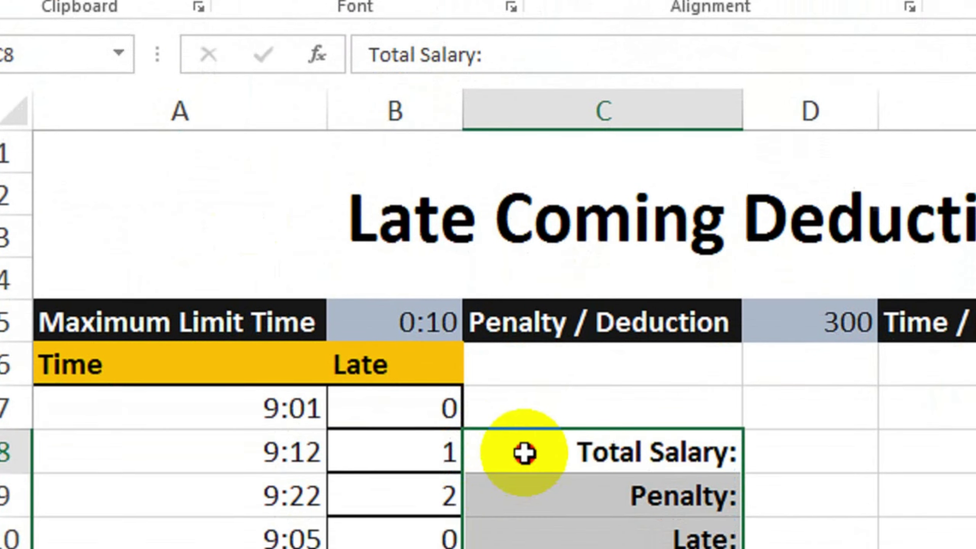
{"action": "left_click_drag", "start_coordinate": [525, 454], "coordinate": [779, 535]}
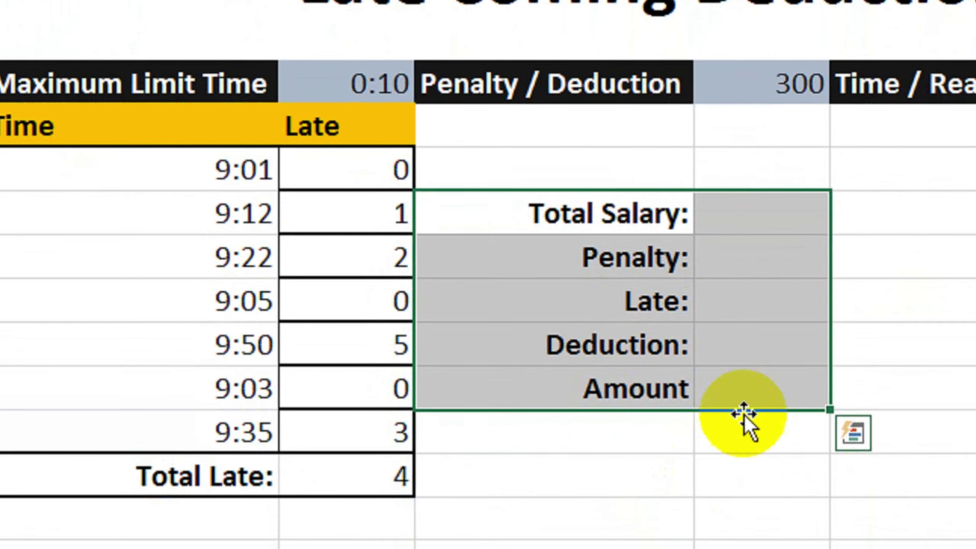
{"action": "left_click", "coordinate": [736, 436]}
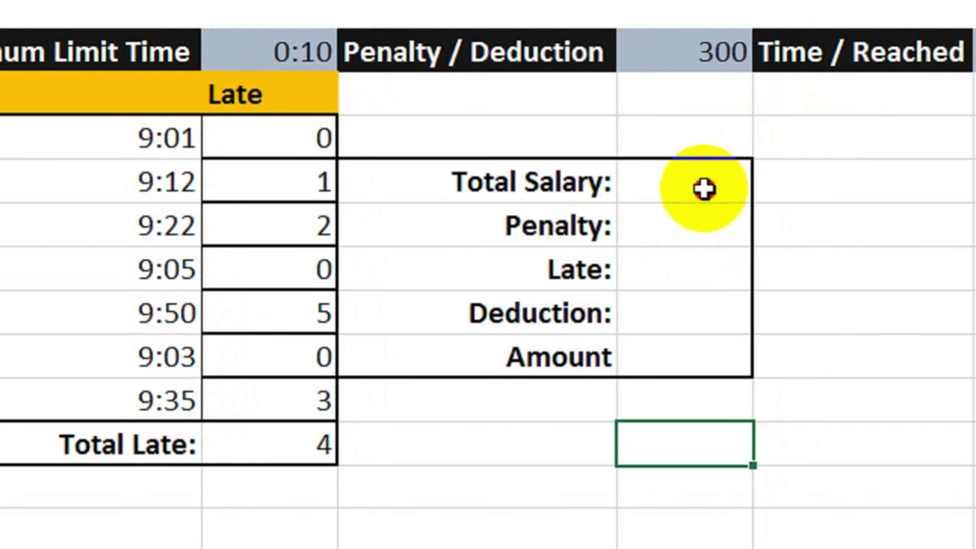
Enter 25000 as the Total Salary in D8
{"action": "left_click", "coordinate": [772, 178]}
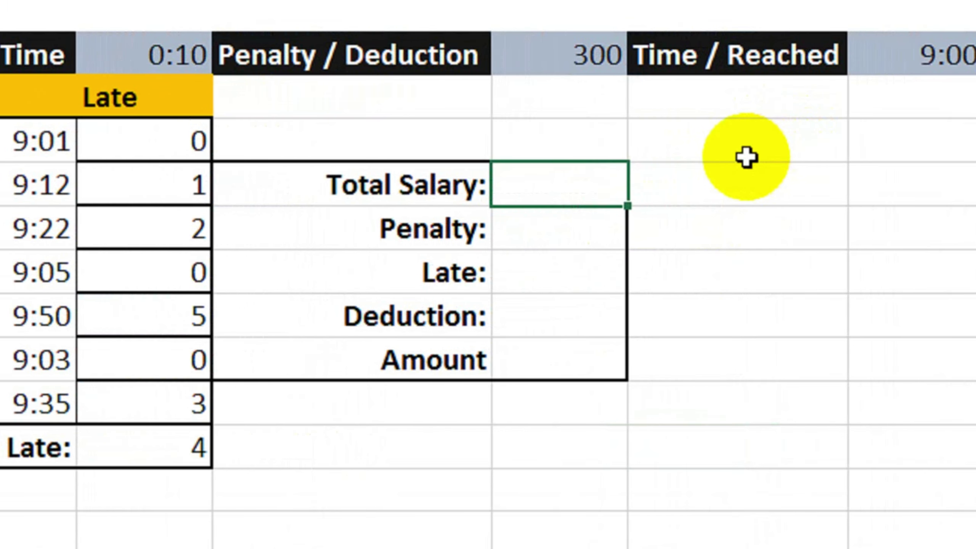
{"action": "type", "text": "25000"}
{"action": "key", "text": "Return"}
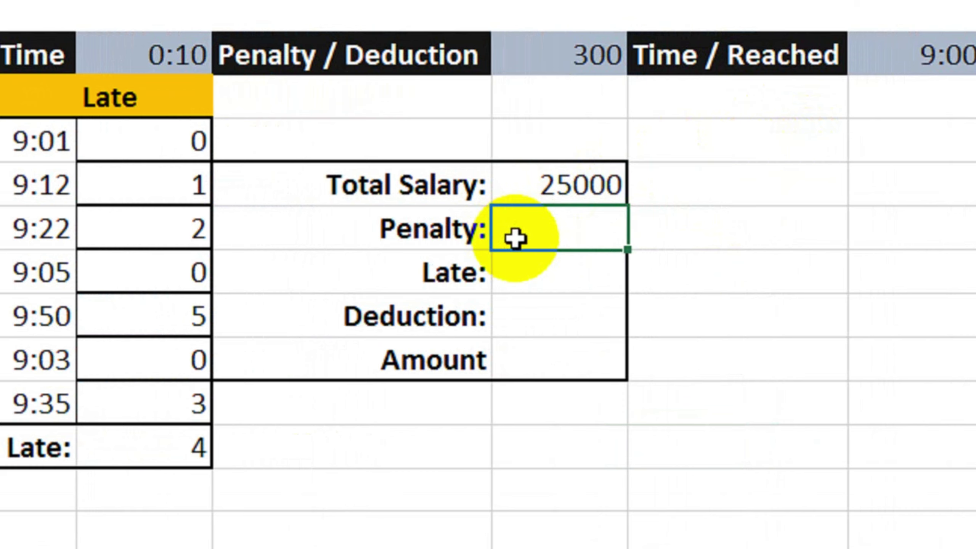
Link the Penalty value in D9 to the Penalty / Deduction amount with the formula =D5
{"action": "type", "text": "="}
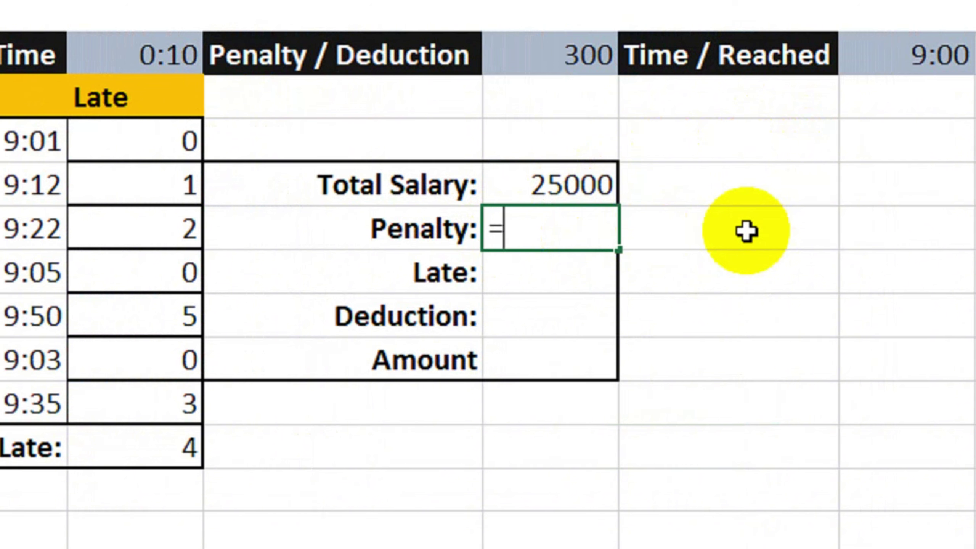
{"action": "left_click", "coordinate": [584, 63]}
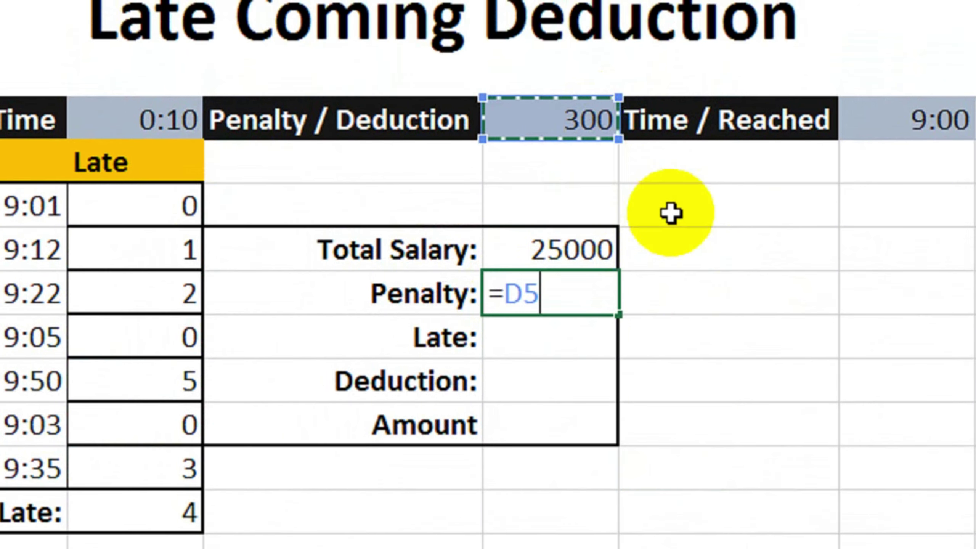
{"action": "key", "text": "Return"}
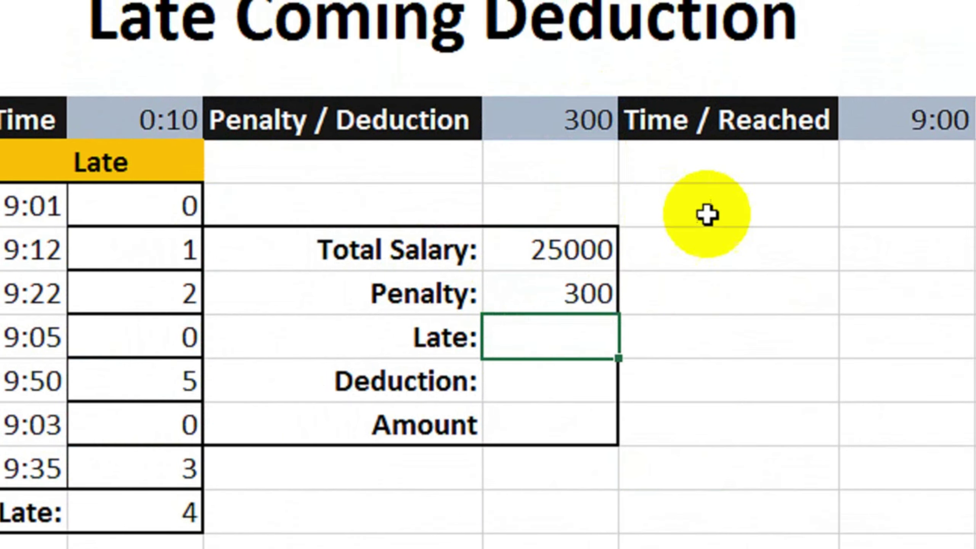
Test the penalty link by setting the Penalty / Deduction amount in D5 to 400, and undo the change
{"action": "left_click", "coordinate": [574, 122]}
{"action": "type", "text": "400"}
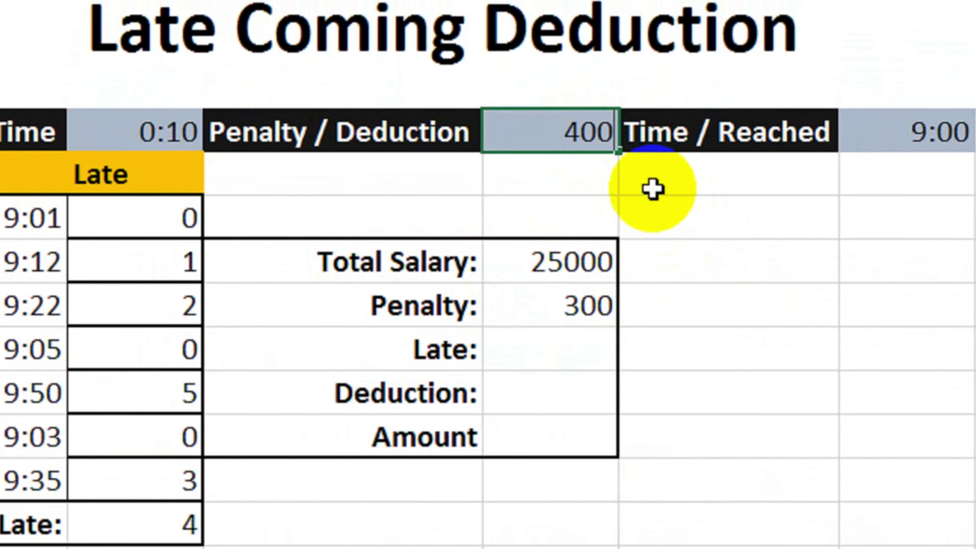
{"action": "key", "text": "Return"}
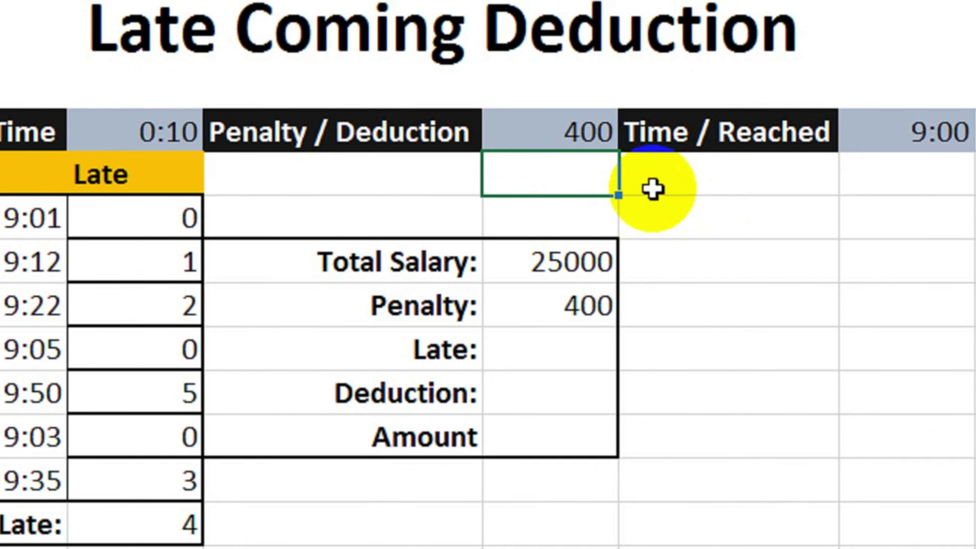
{"action": "key", "text": "ctrl+z"}
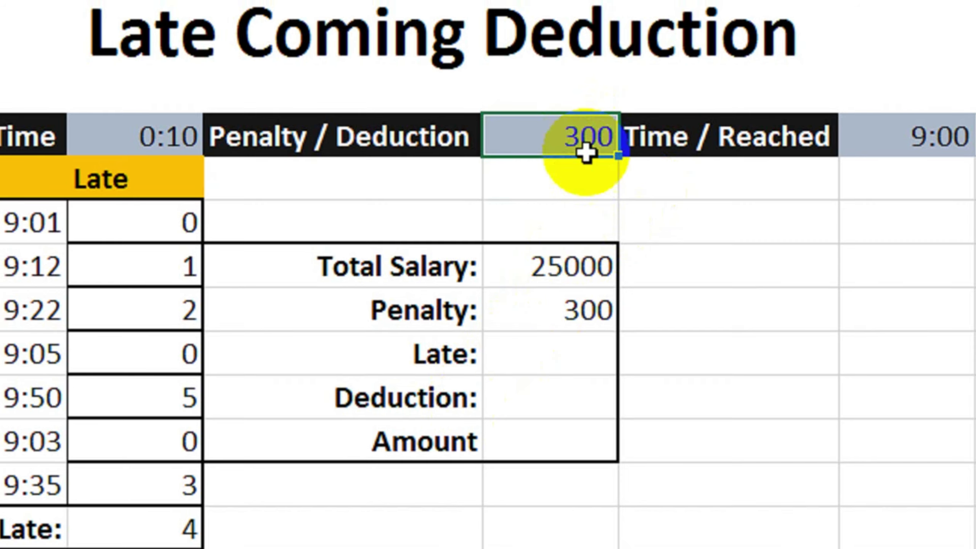
Link the Late value in D10 to the Total Late count with the formula =B14
{"action": "left_click", "coordinate": [562, 360]}
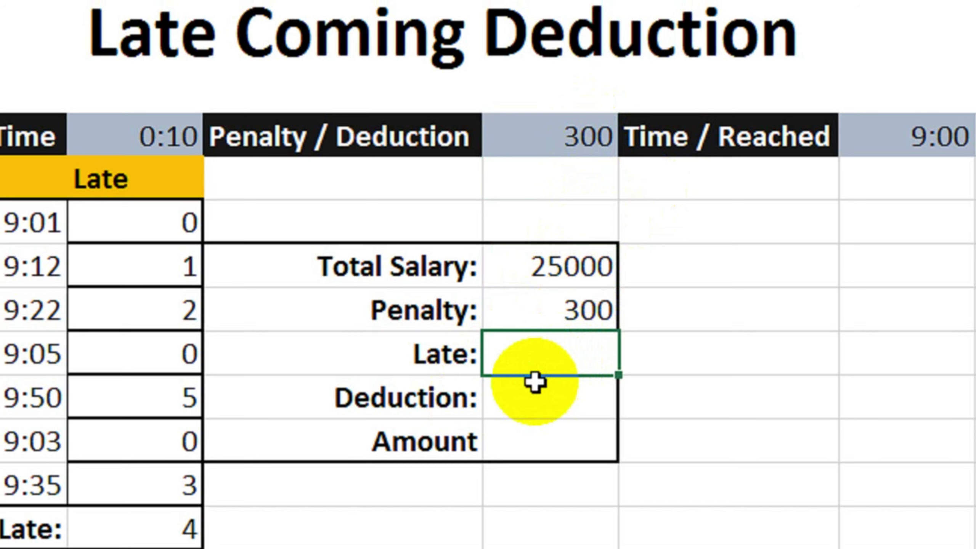
{"action": "type", "text": "="}
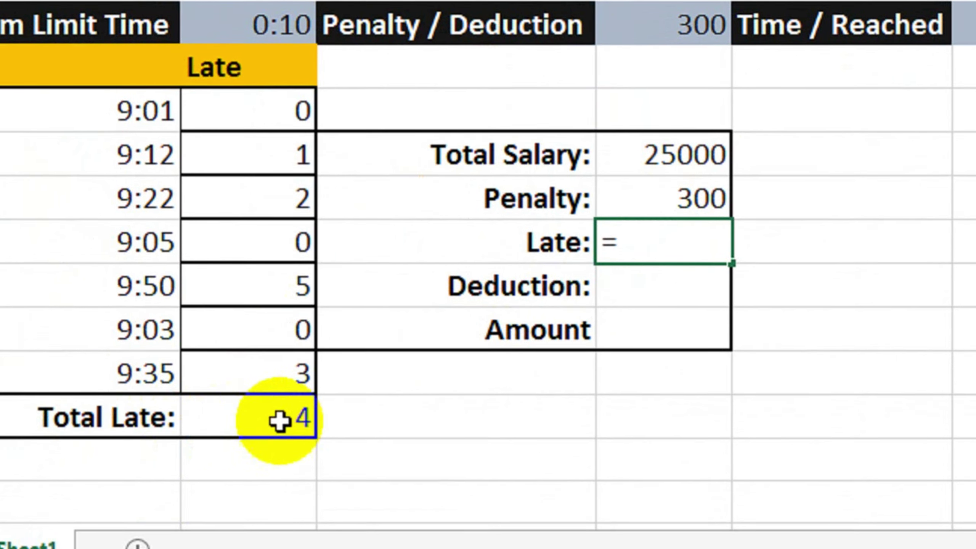
{"action": "left_click", "coordinate": [303, 404]}
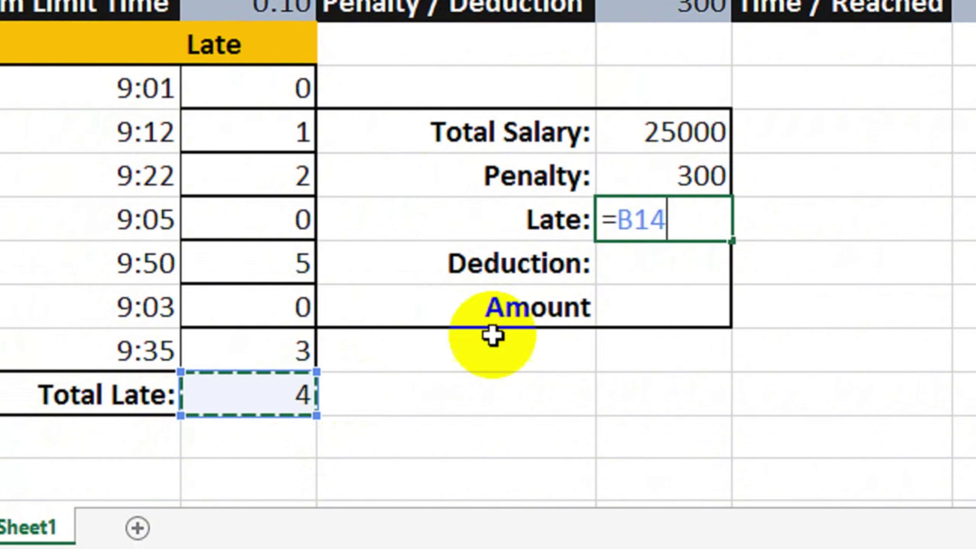
{"action": "key", "text": "Return"}
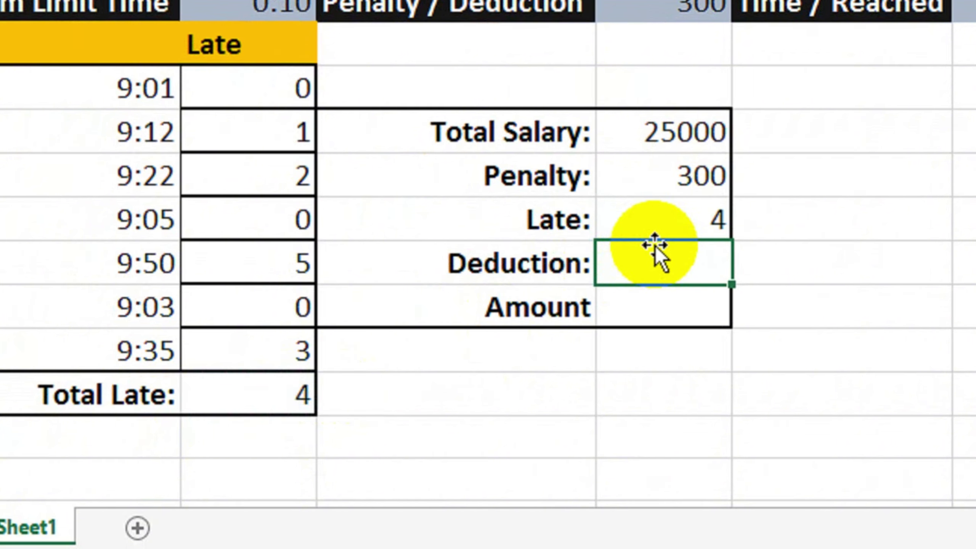
Calculate the Deduction in D11 by multiplying penalty by late count with the formula =D9*D10
{"action": "type", "text": "="}
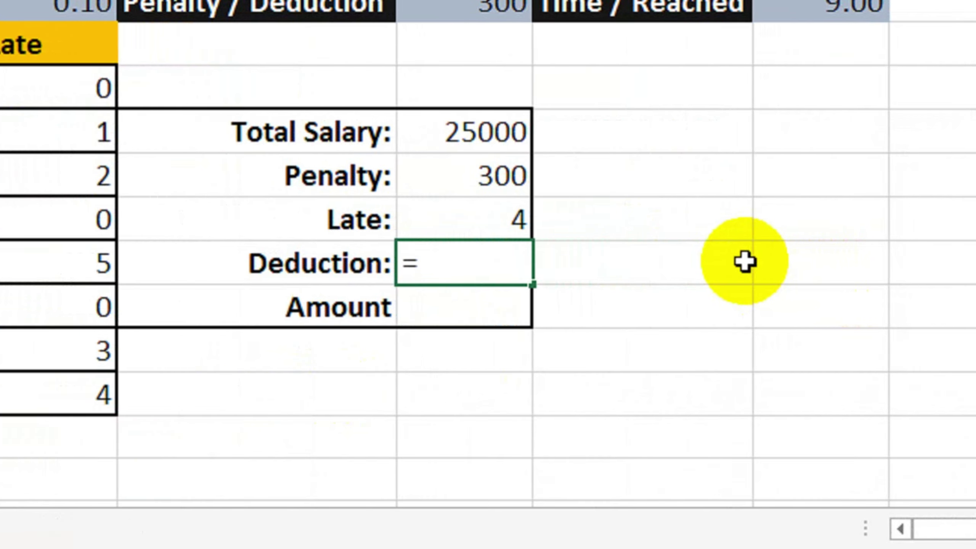
{"action": "left_click", "coordinate": [446, 189]}
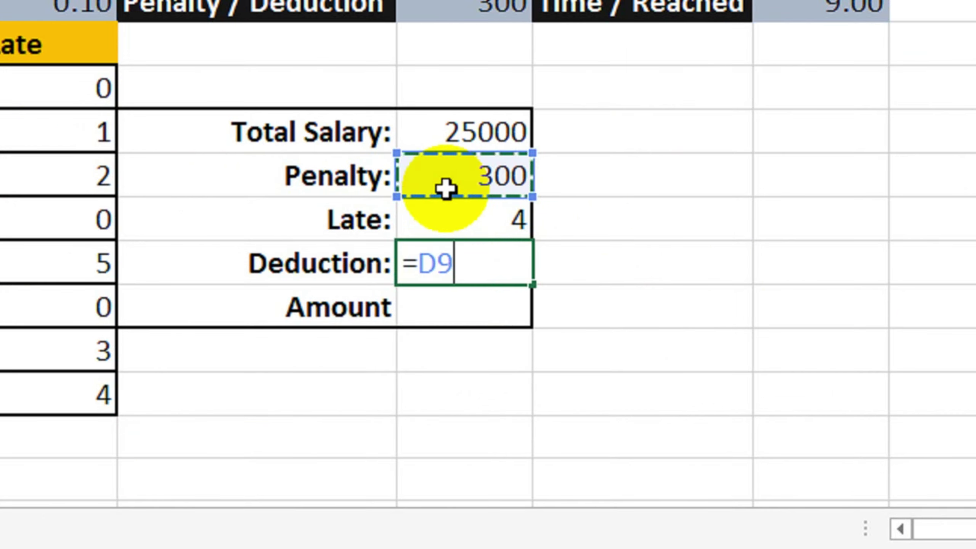
{"action": "type", "text": "*"}
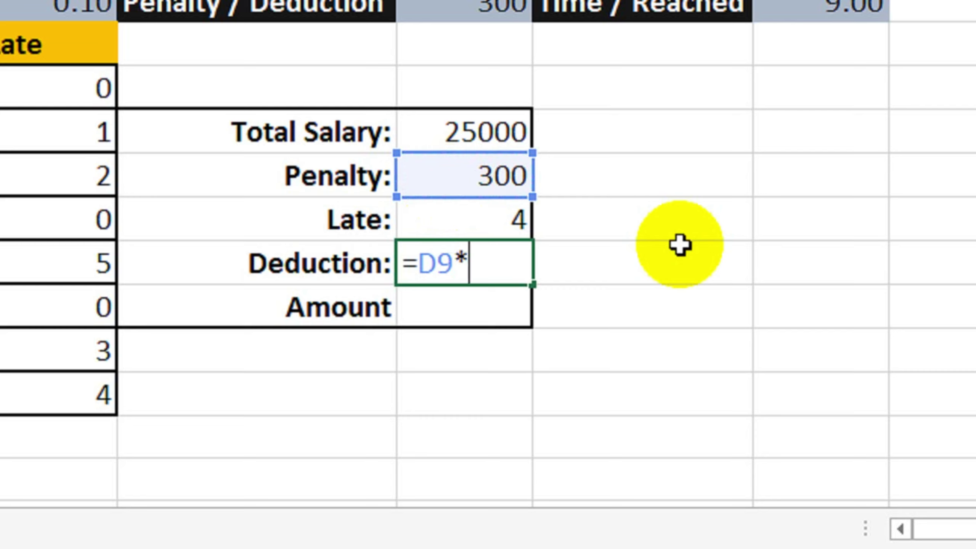
{"action": "left_click", "coordinate": [498, 220]}
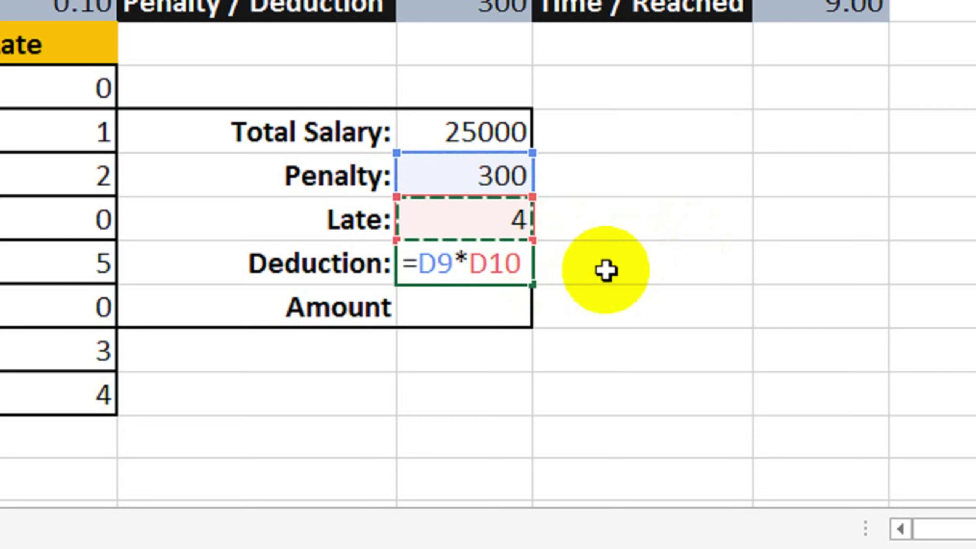
{"action": "key", "text": "Return"}
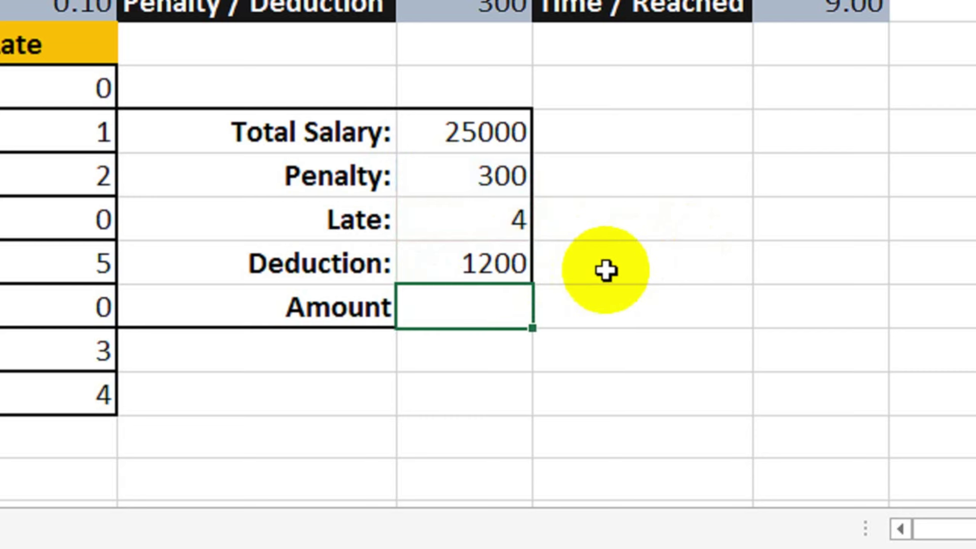
{"action": "left_click", "coordinate": [475, 246]}
{"action": "left_click", "coordinate": [453, 188]}
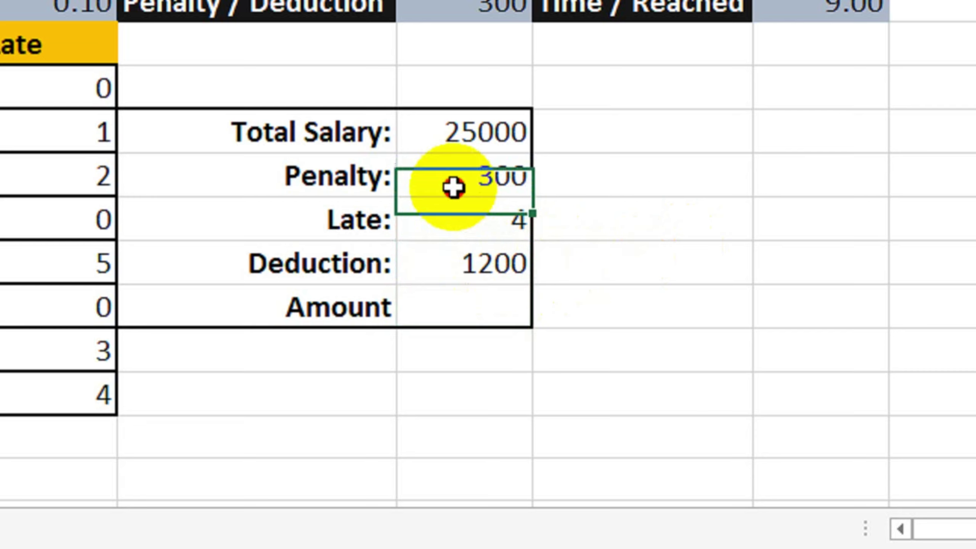
{"action": "left_click", "coordinate": [503, 218]}
{"action": "left_click", "coordinate": [442, 263]}
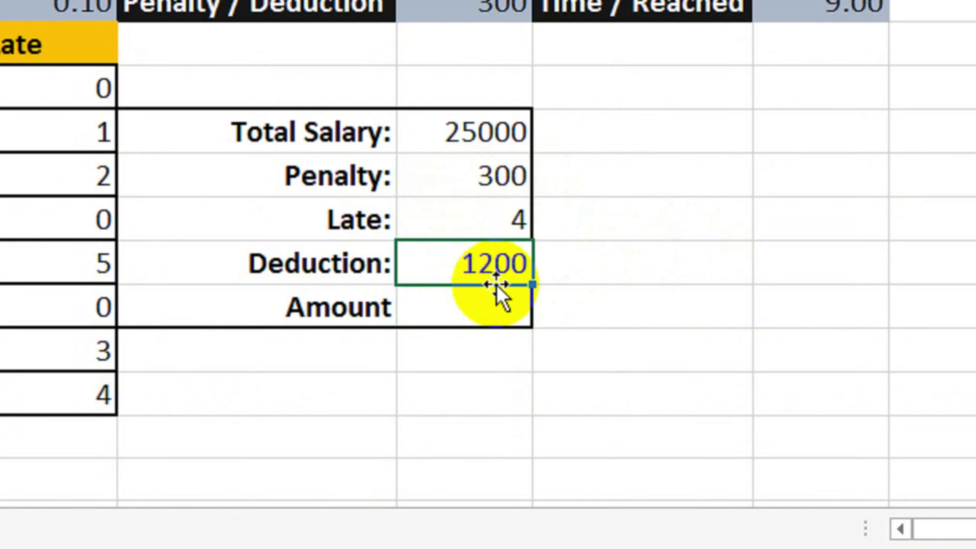
Calculate the final Amount in D12 by subtracting the deduction from the total salary with the formula =D8-D11
{"action": "left_click", "coordinate": [485, 311]}
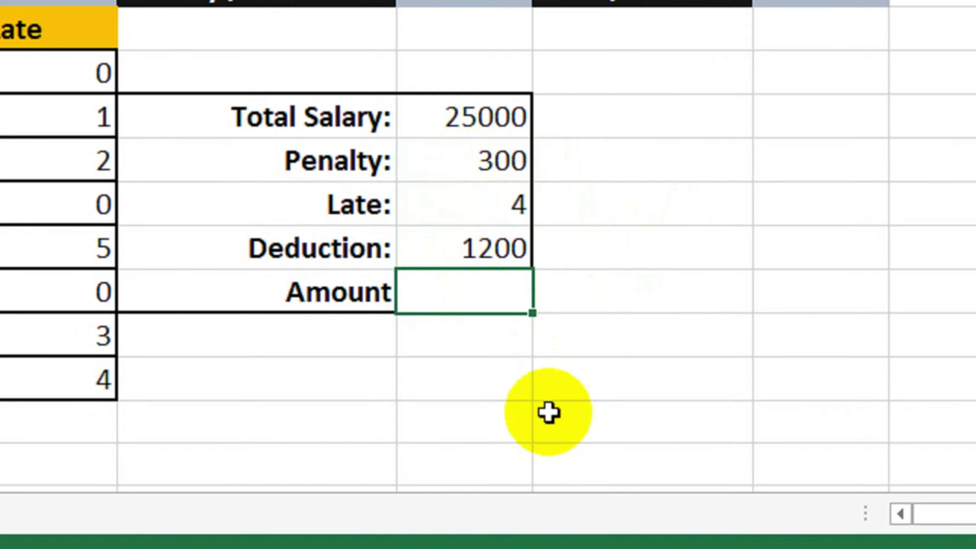
{"action": "type", "text": "="}
{"action": "left_click", "coordinate": [492, 115]}
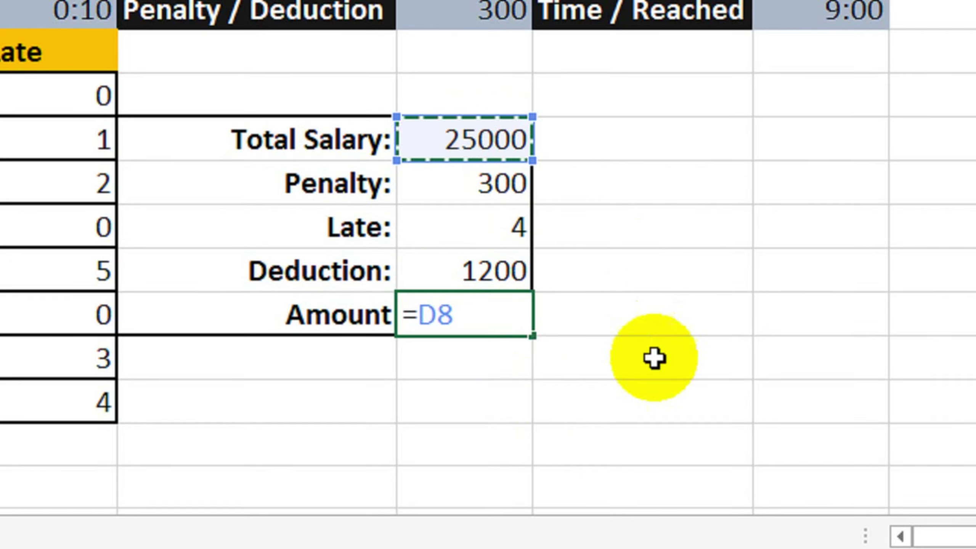
{"action": "type", "text": "-"}
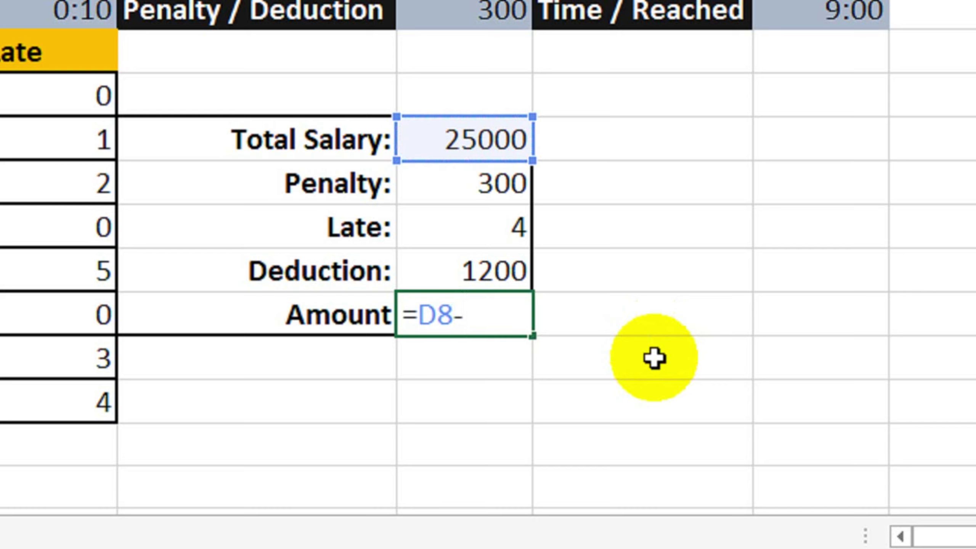
{"action": "left_click", "coordinate": [477, 276]}
{"action": "key", "text": "Return"}
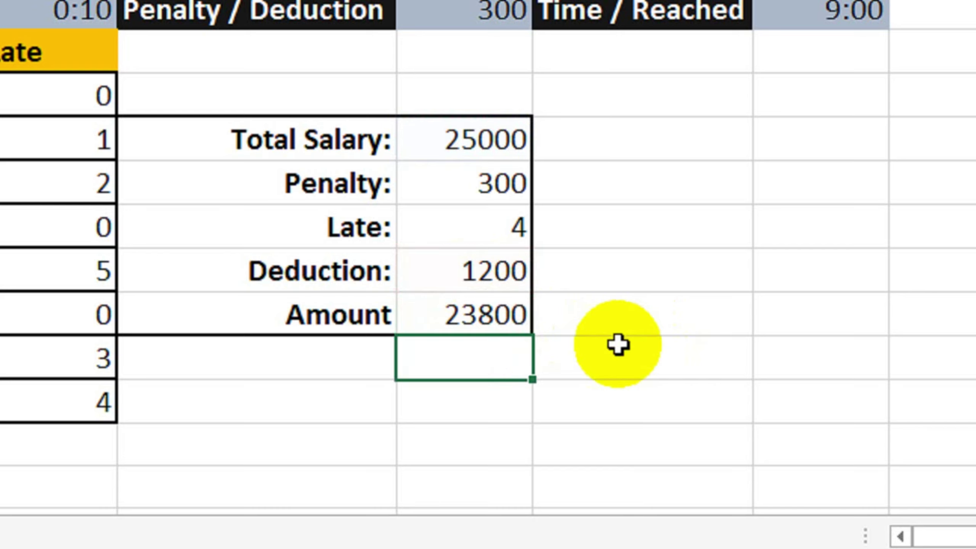
{"action": "left_click", "coordinate": [453, 321]}
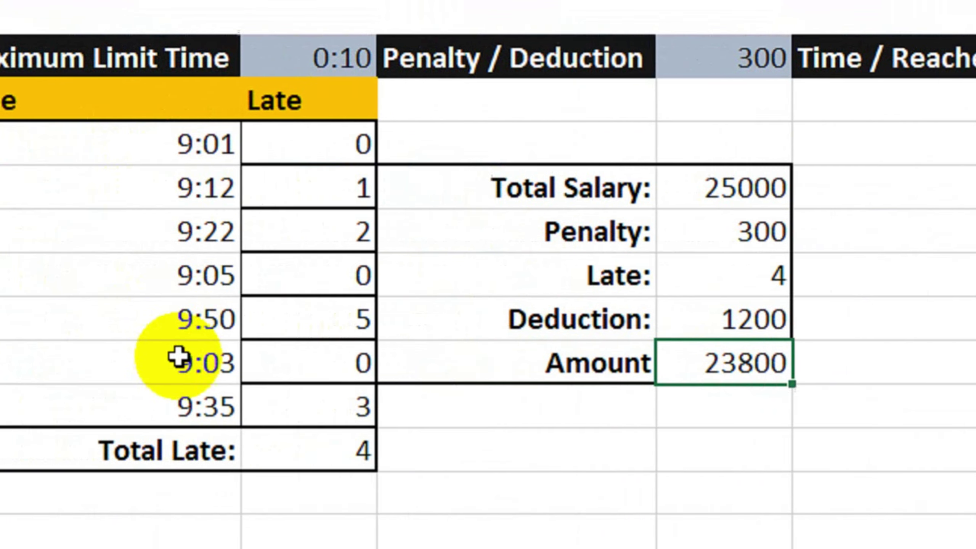
{"action": "left_click_drag", "start_coordinate": [197, 154], "coordinate": [390, 380]}
{"action": "left_click", "coordinate": [545, 439]}
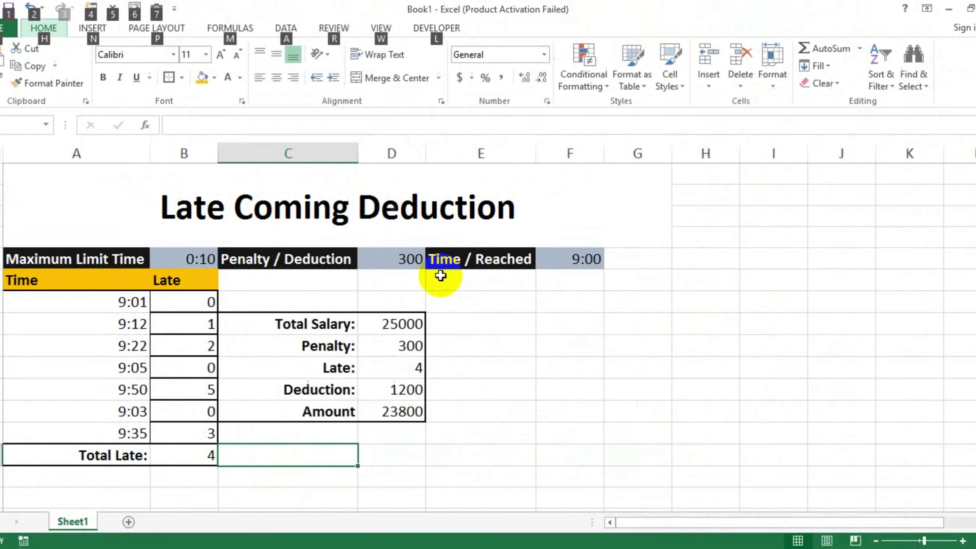
{"action": "key", "text": "Escape"}
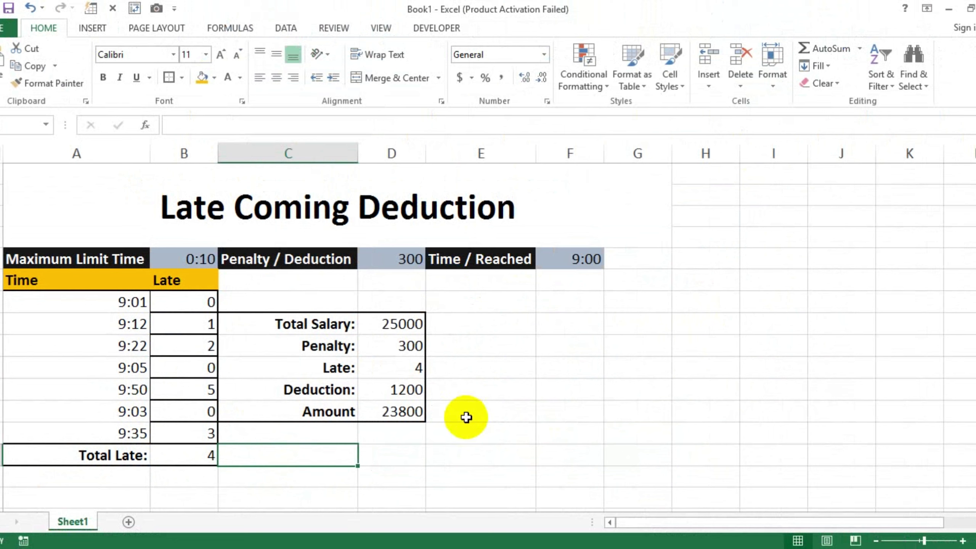